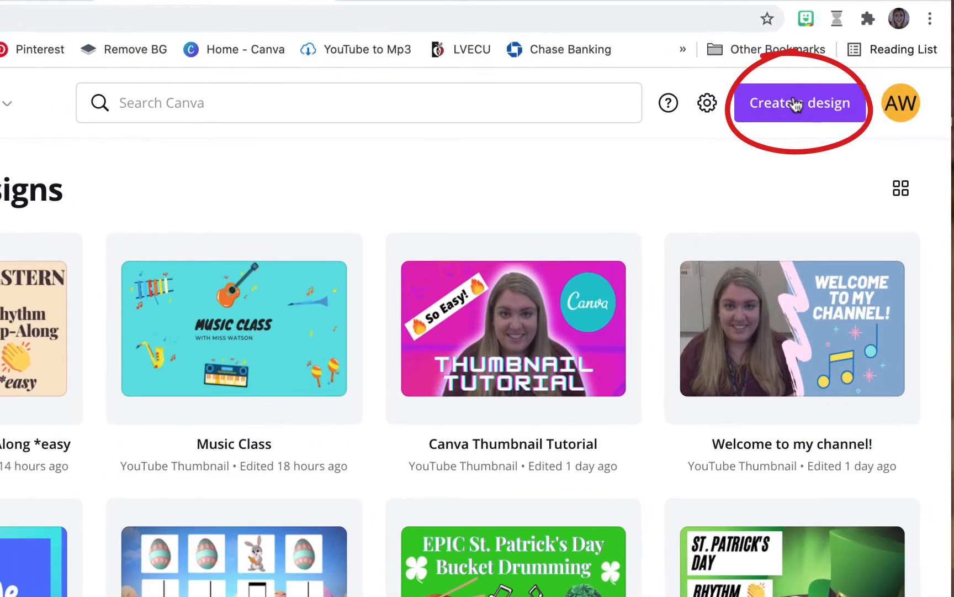
Create a new blank design of the YouTube Thumbnail type, finding it by searching for "Youtube Thumbnail".
left_click(807, 104)
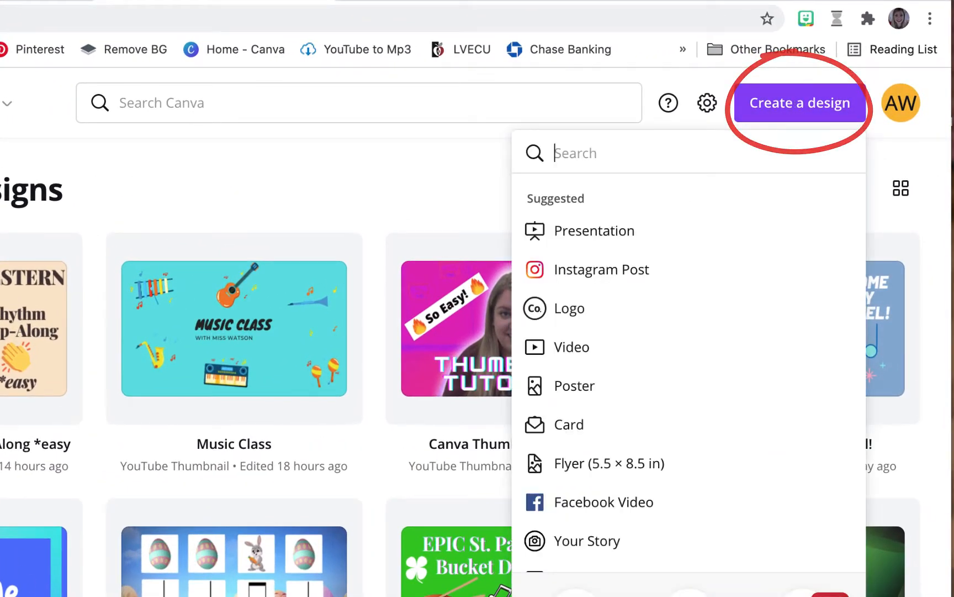
type("Youtube Thu")
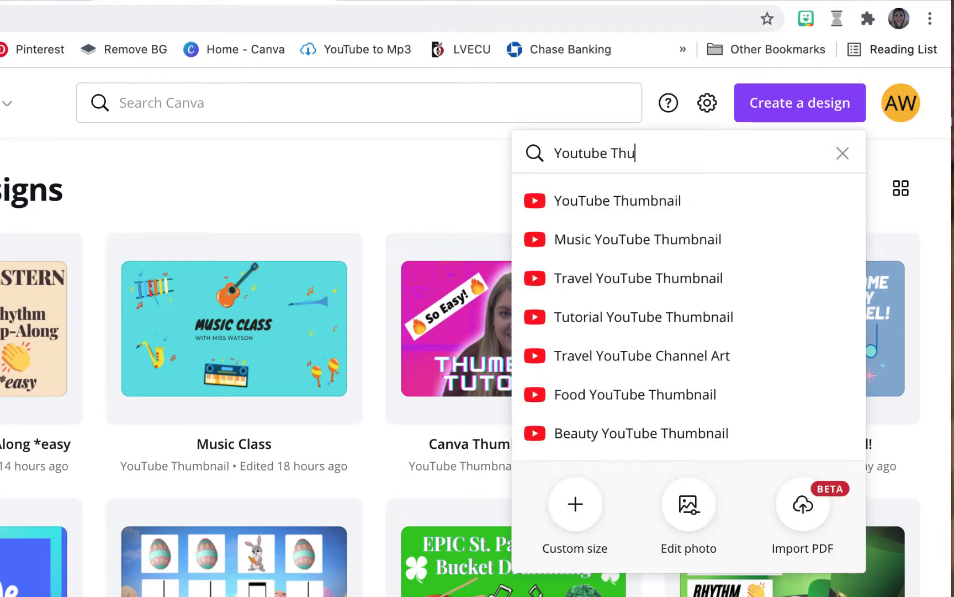
type("mbnail")
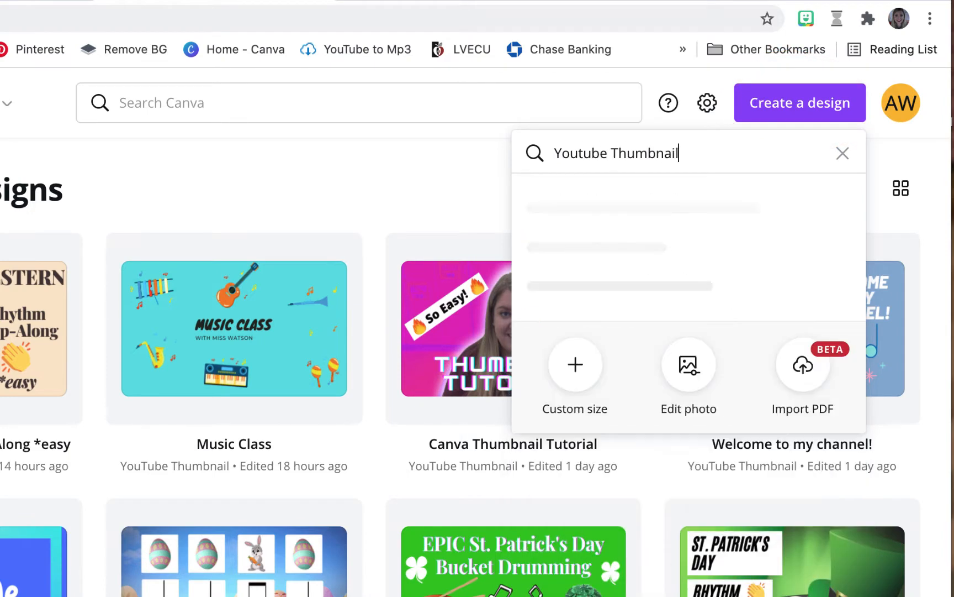
left_click(615, 201)
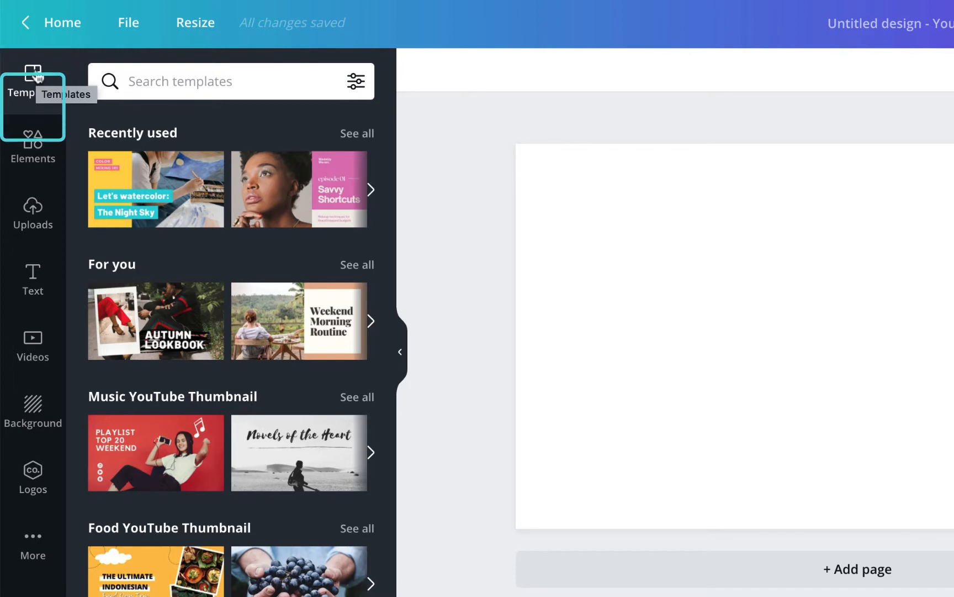
Look through the elements, uploads, text, videos, background, logos and additional apps, then view the charts and close them.
left_click(26, 153)
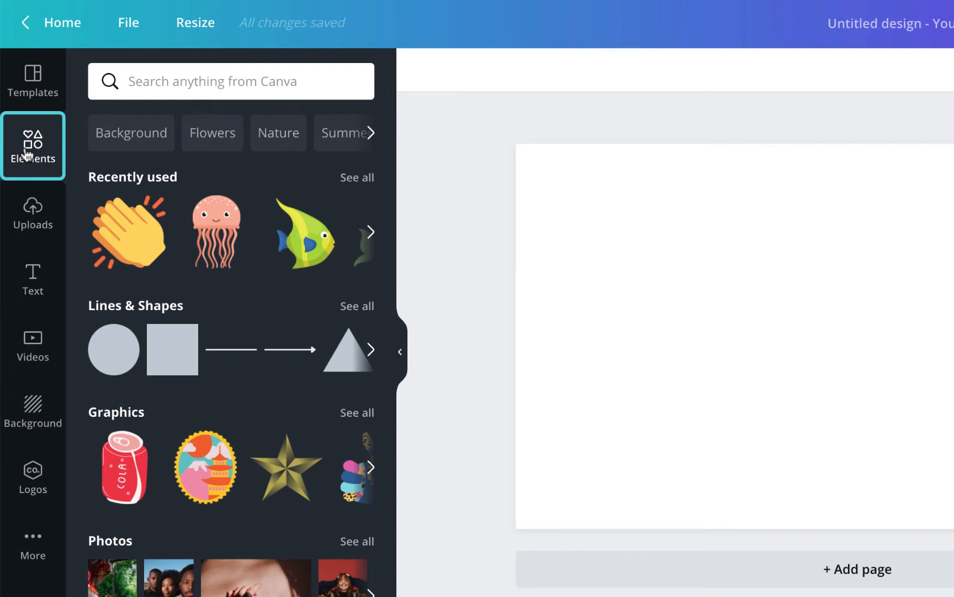
left_click(28, 209)
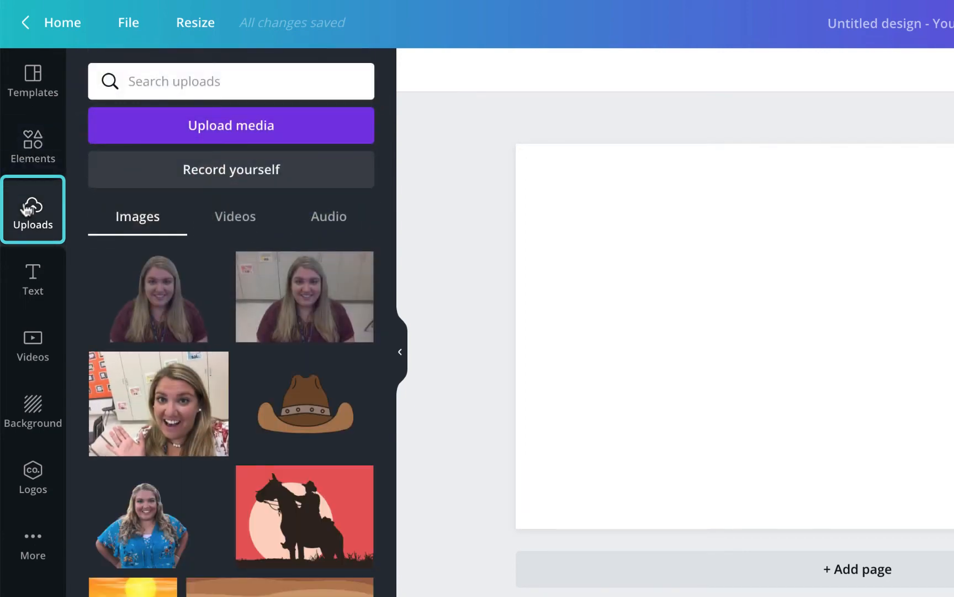
left_click(29, 269)
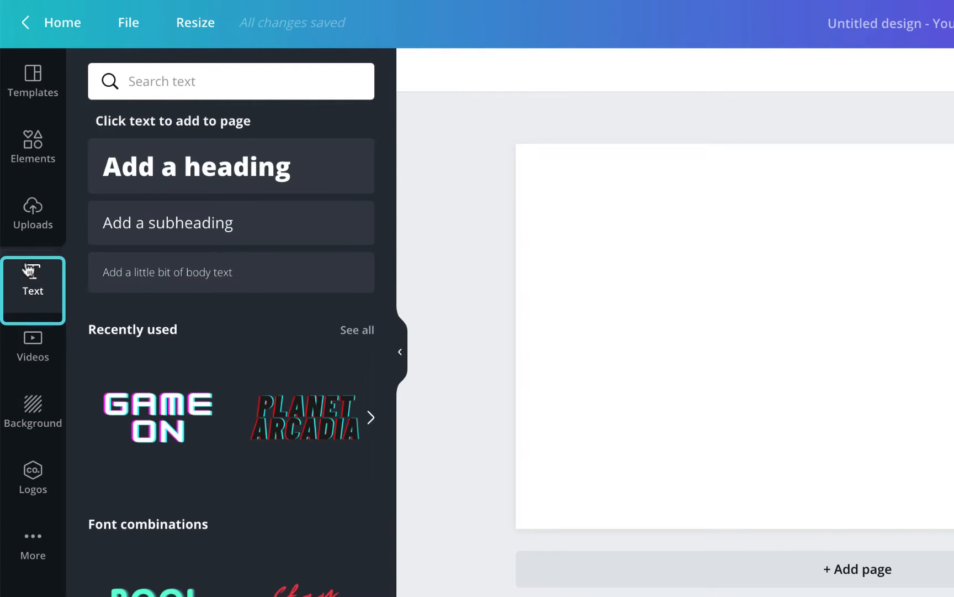
left_click(29, 339)
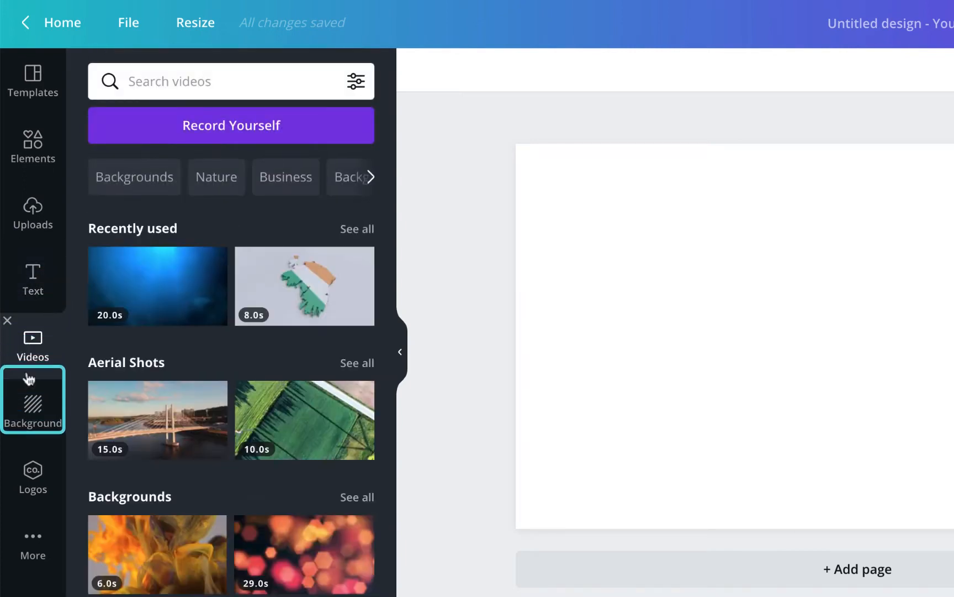
left_click(31, 406)
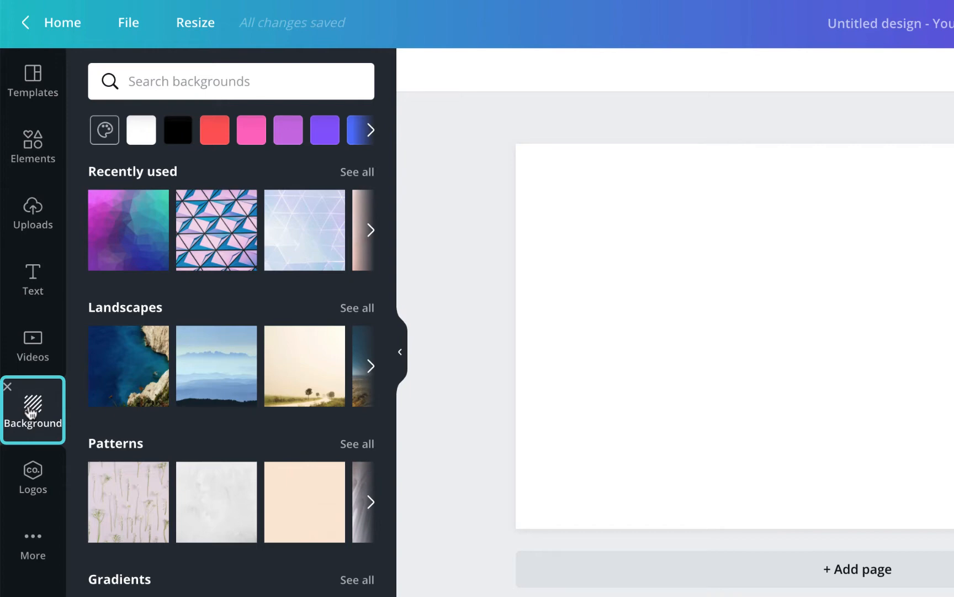
left_click(29, 474)
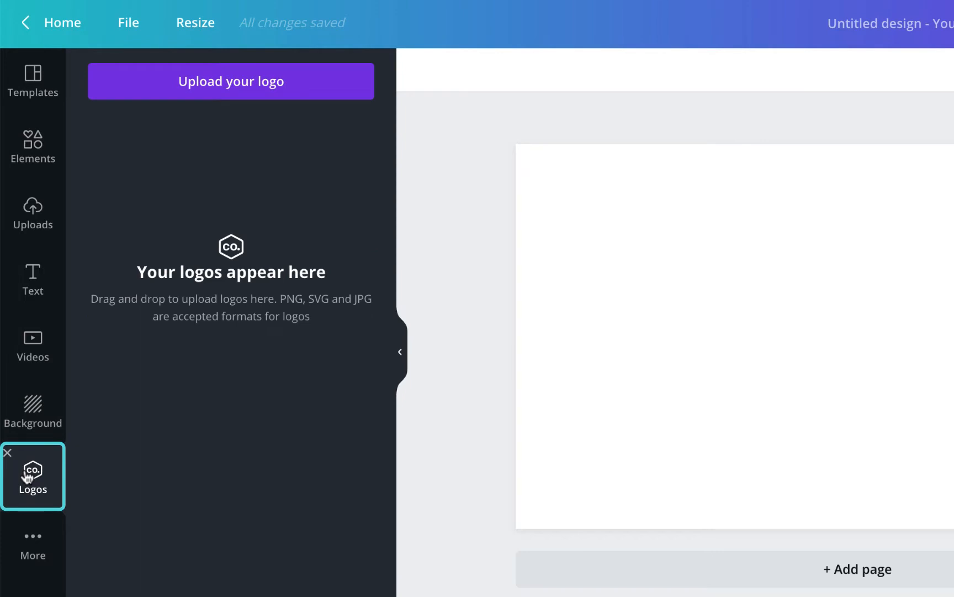
left_click(36, 537)
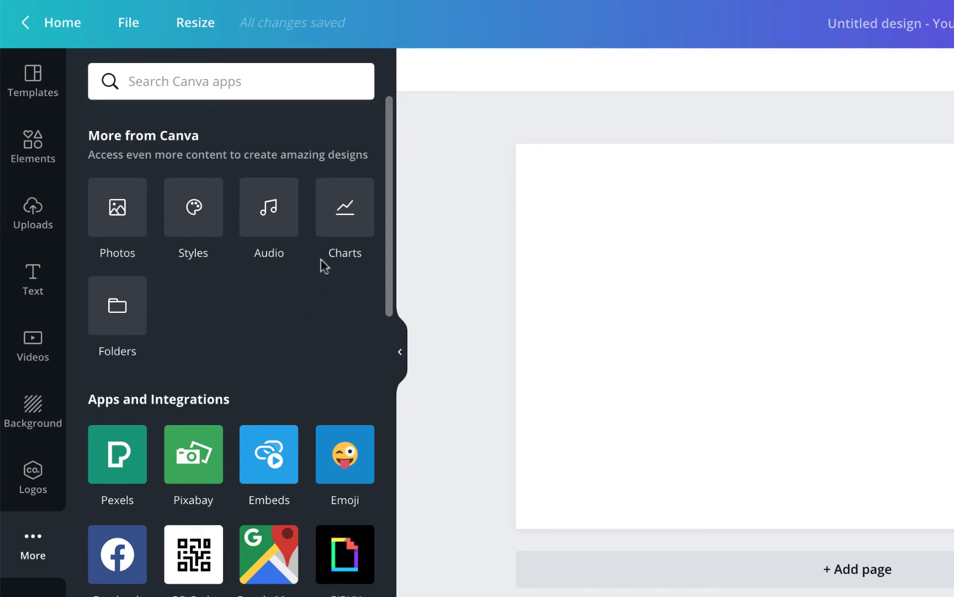
left_click(345, 206)
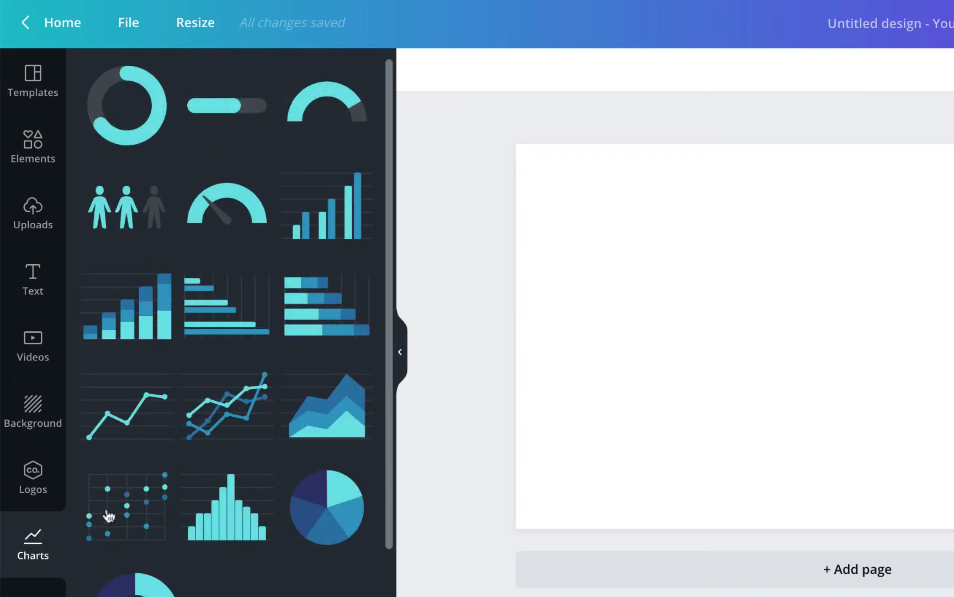
left_click(7, 519)
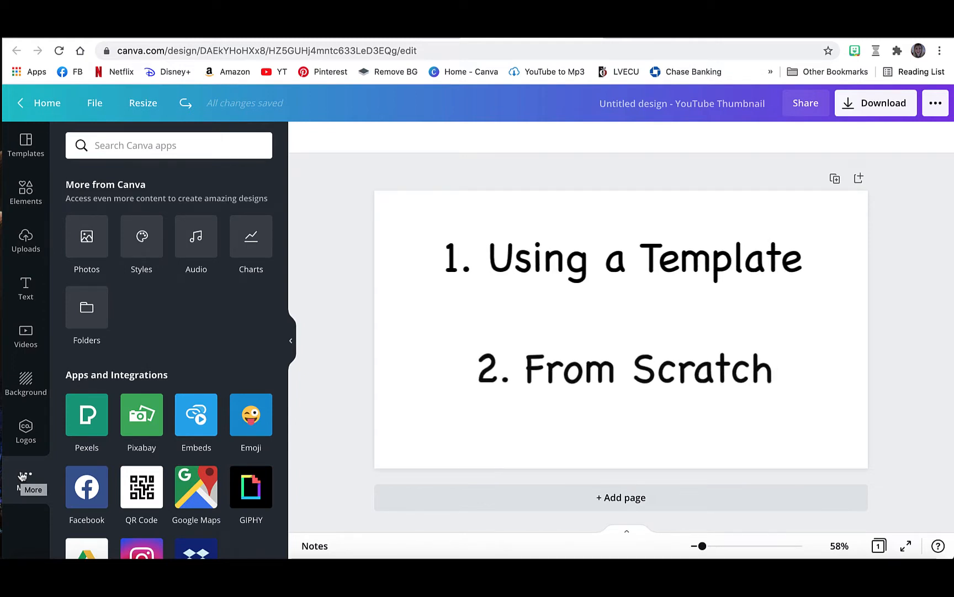
Apply the recently used "How to stay healthy this summer" template to the blank thumbnail.
left_click(19, 138)
scroll(115, 196, "down", 2)
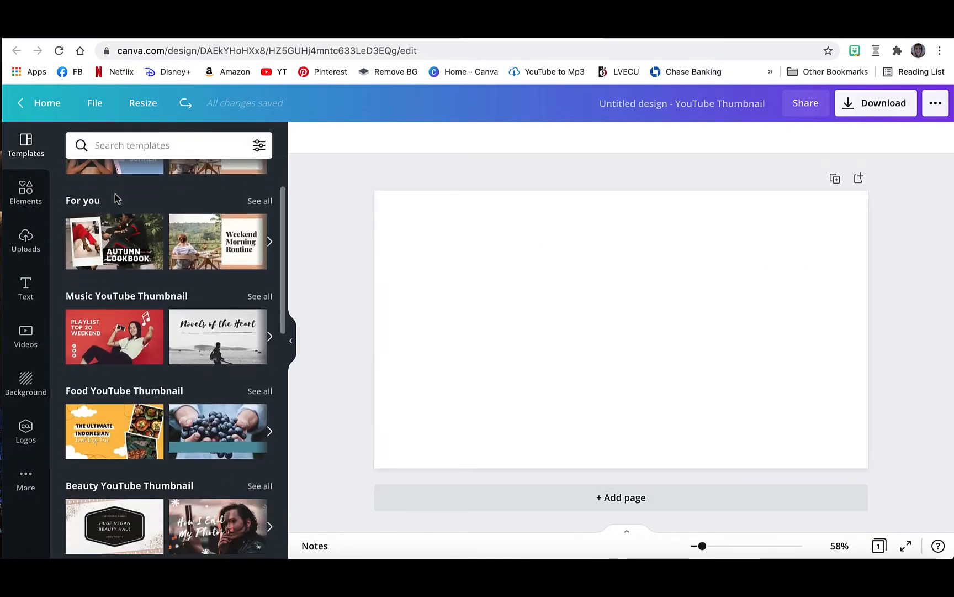
scroll(115, 194, "down", 3)
scroll(115, 195, "up", 4)
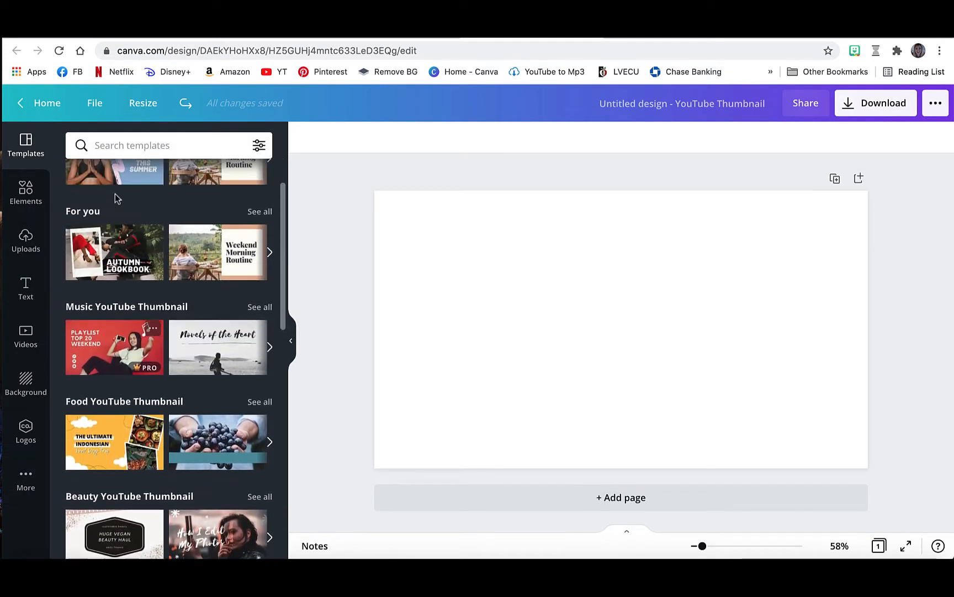
scroll(117, 198, "up", 2)
left_click(97, 218)
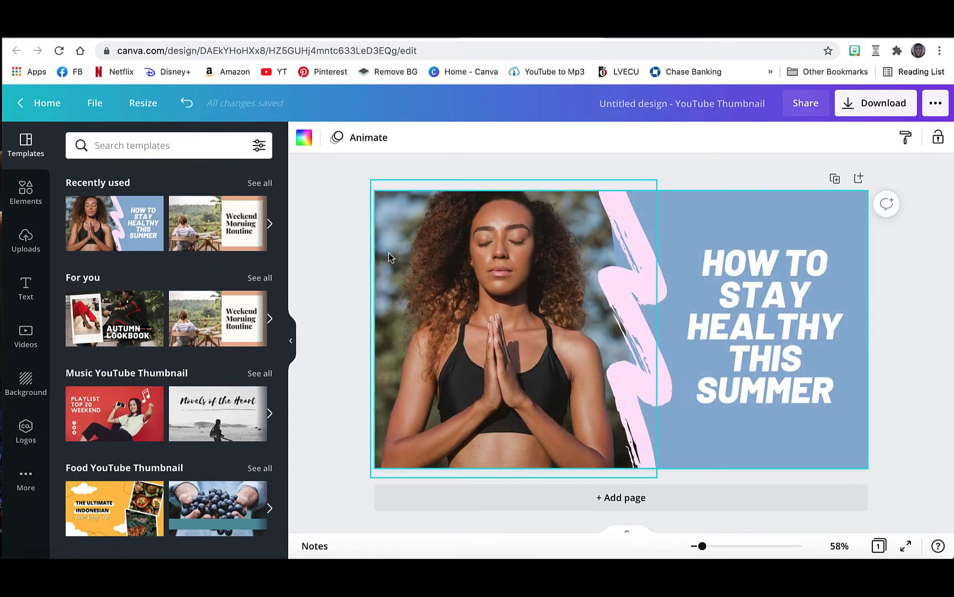
Check that the template's photo, blue shape and heading are separately selectable, and nudge the pink brush stroke slightly toward the photo.
left_click(444, 241)
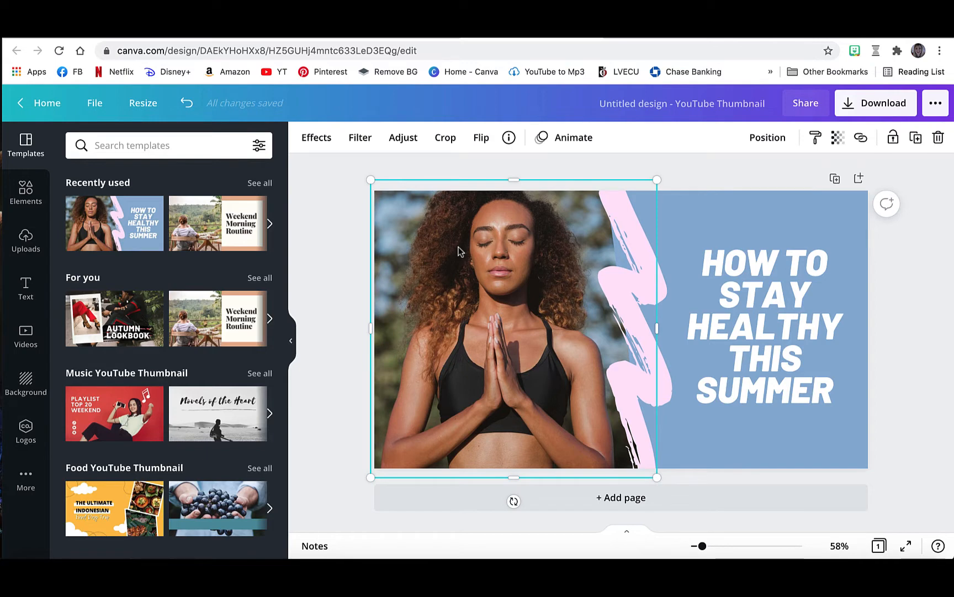
left_click(713, 217)
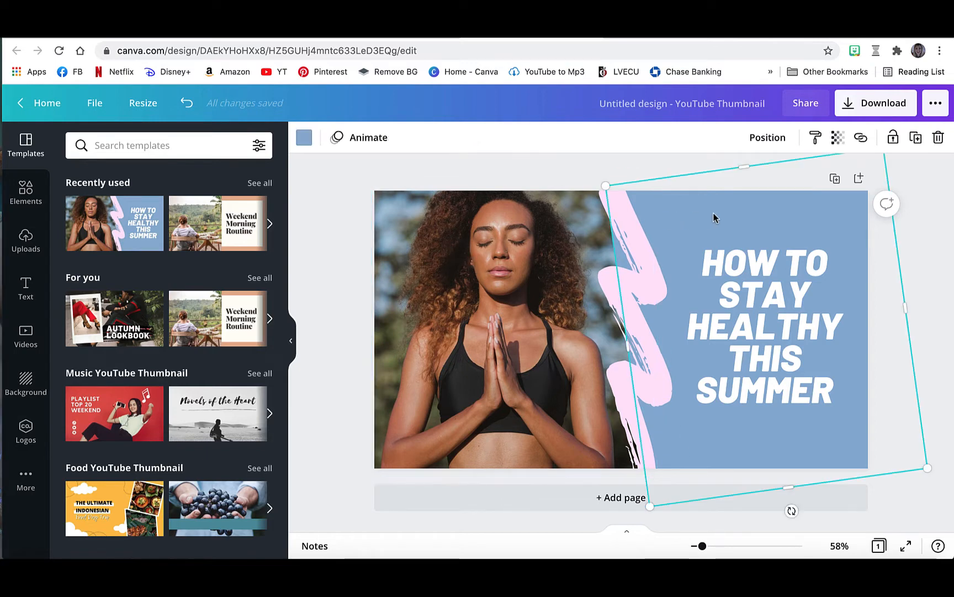
left_click(729, 266)
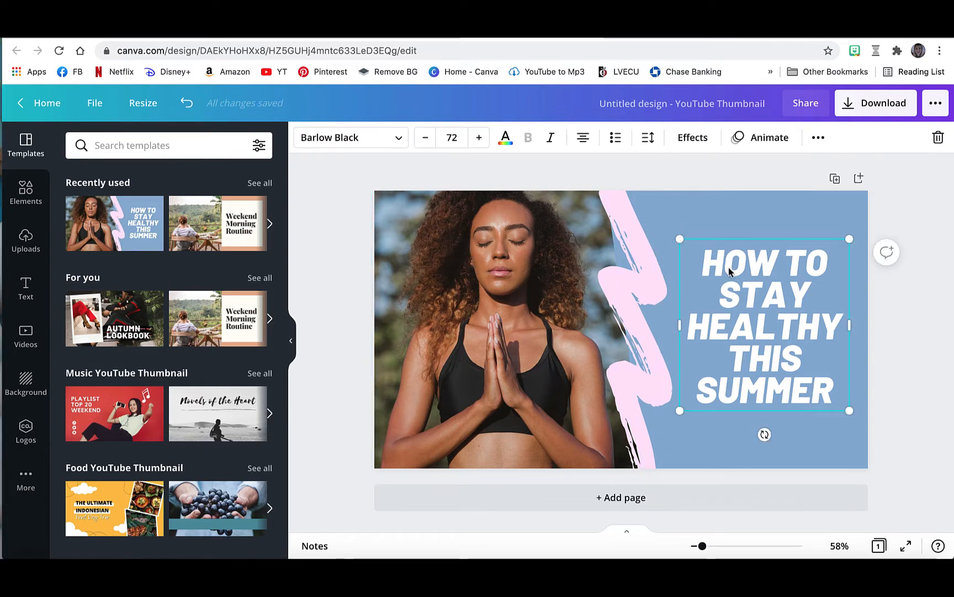
left_click(647, 267)
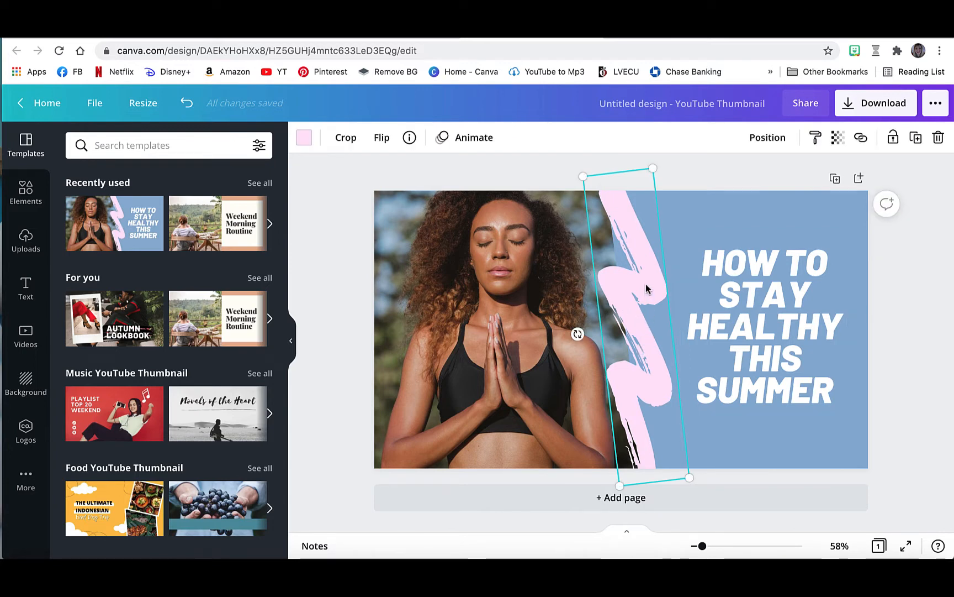
mouse_move(647, 289)
left_mouse_down()
mouse_move(575, 279)
mouse_move(716, 291)
mouse_move(642, 291)
left_mouse_up()
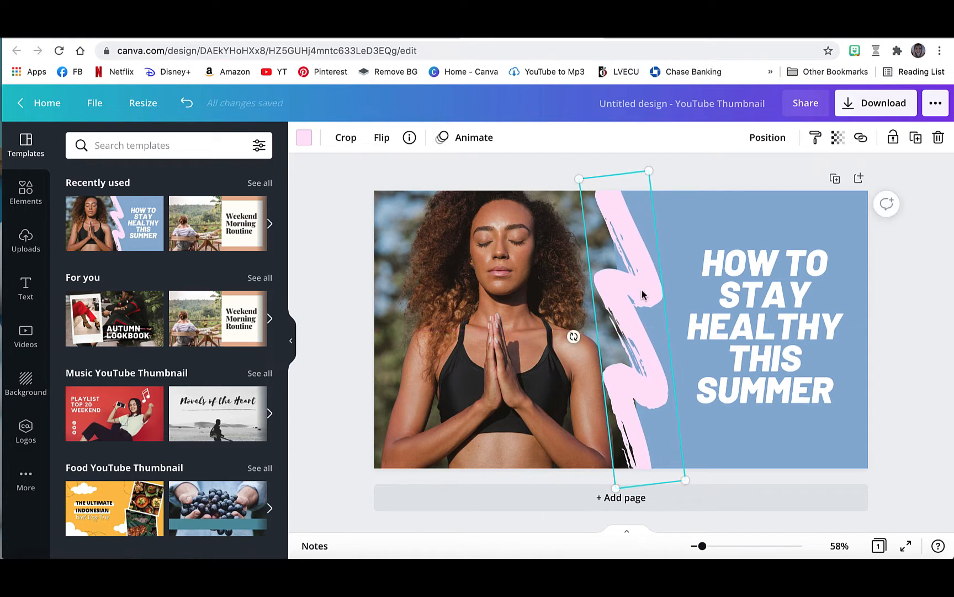
Examine the colour choices for the blue shape, including the custom colour picker, without changing its colour.
left_click(758, 211)
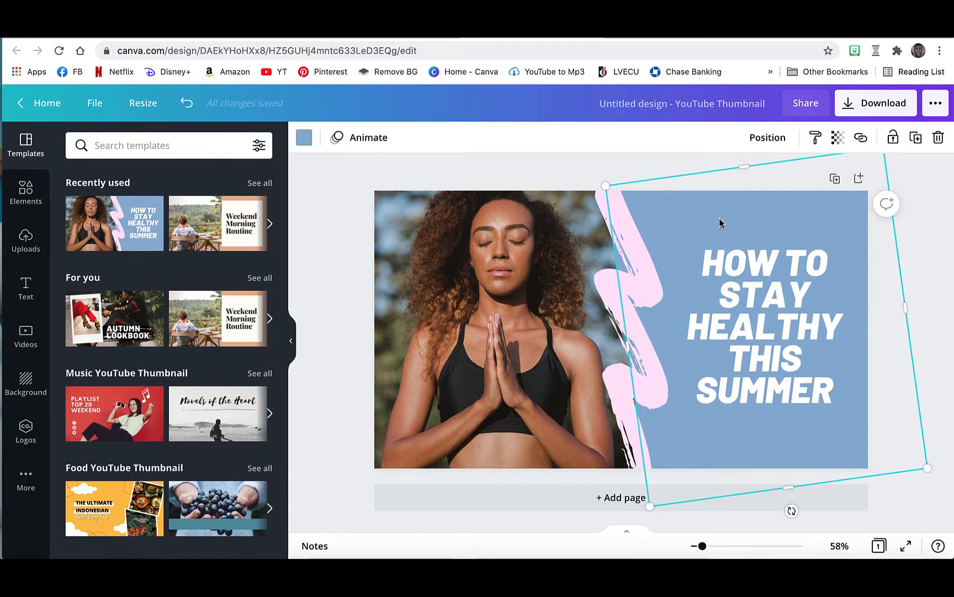
left_click(305, 138)
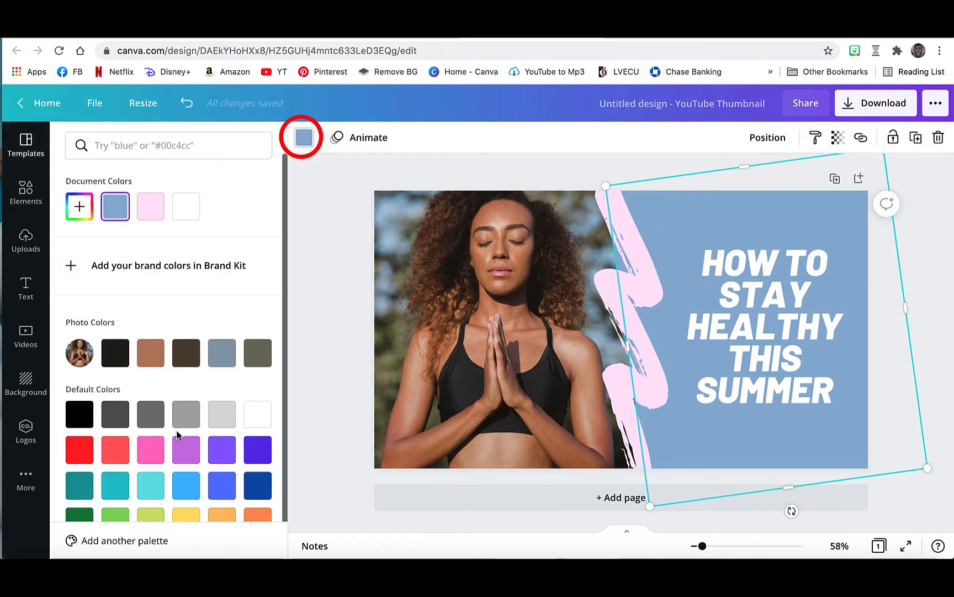
scroll(179, 434, "down", 1)
scroll(103, 283, "up", 1)
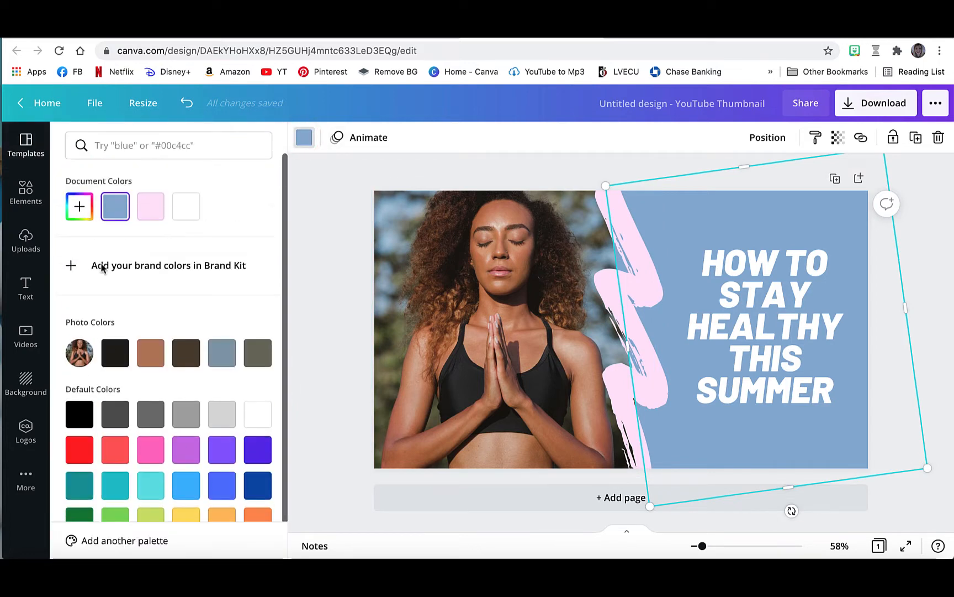
left_click(80, 207)
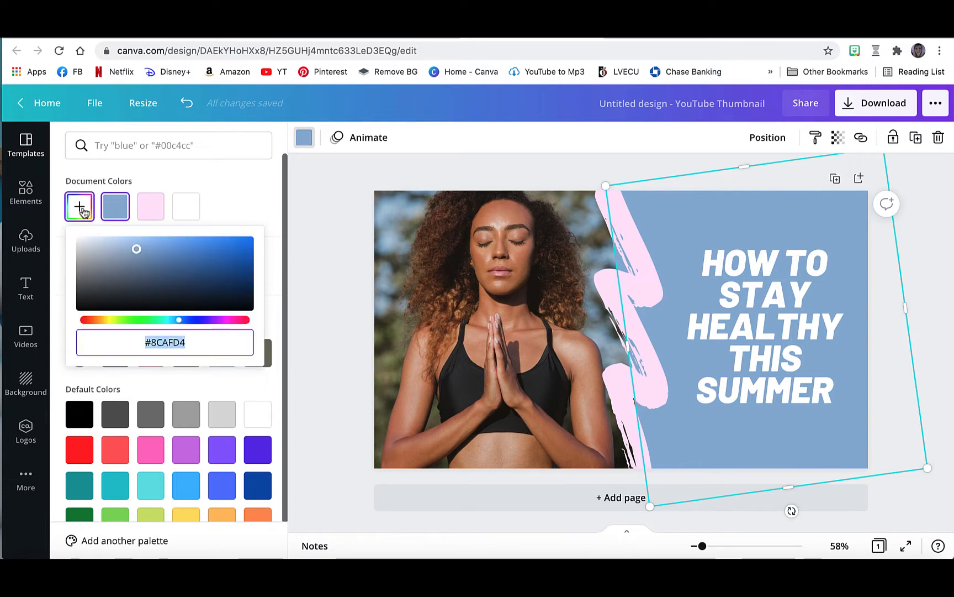
left_click(322, 203)
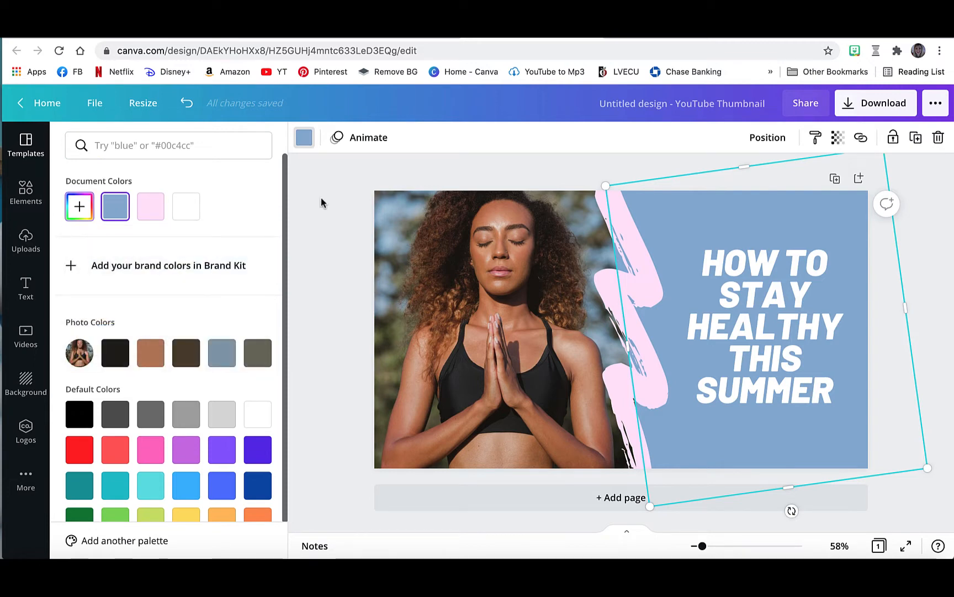
Replace the heading text on the blue area with "WELCOME TO MY CHANNEL!".
left_click(751, 321)
double_click(757, 314)
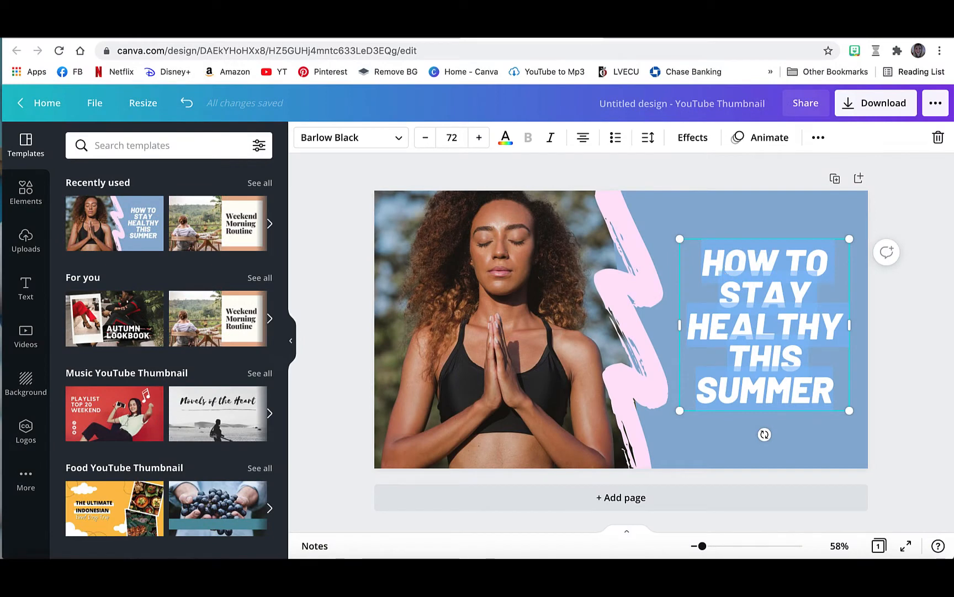
key("BackSpace")
type("WEL")
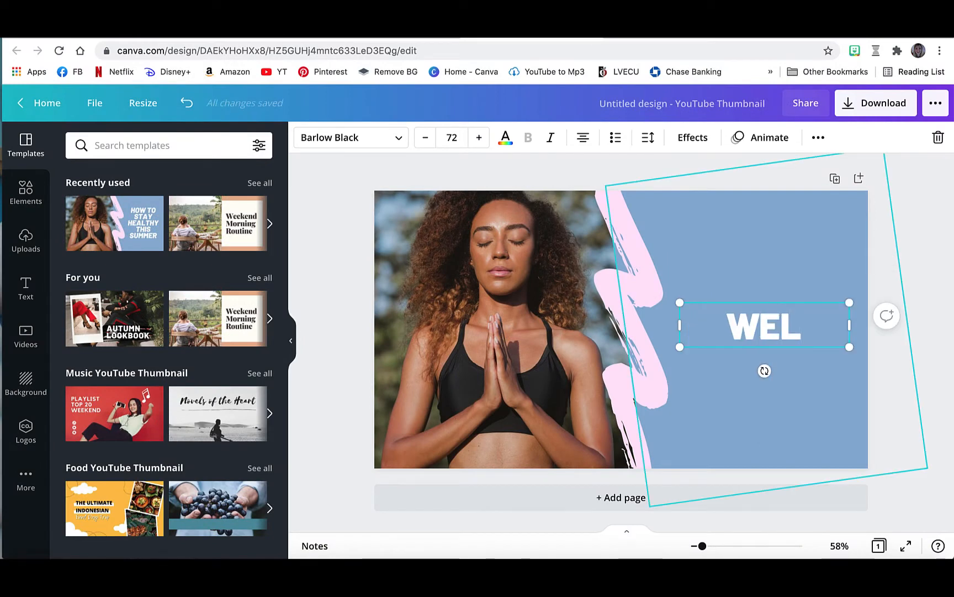
type("COME TO M")
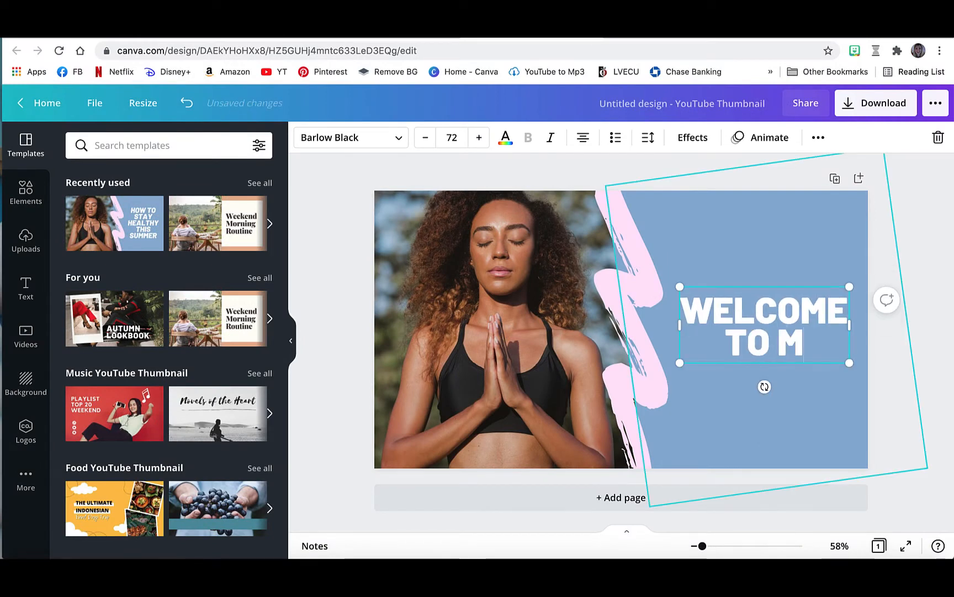
type("Y CHANNEL!")
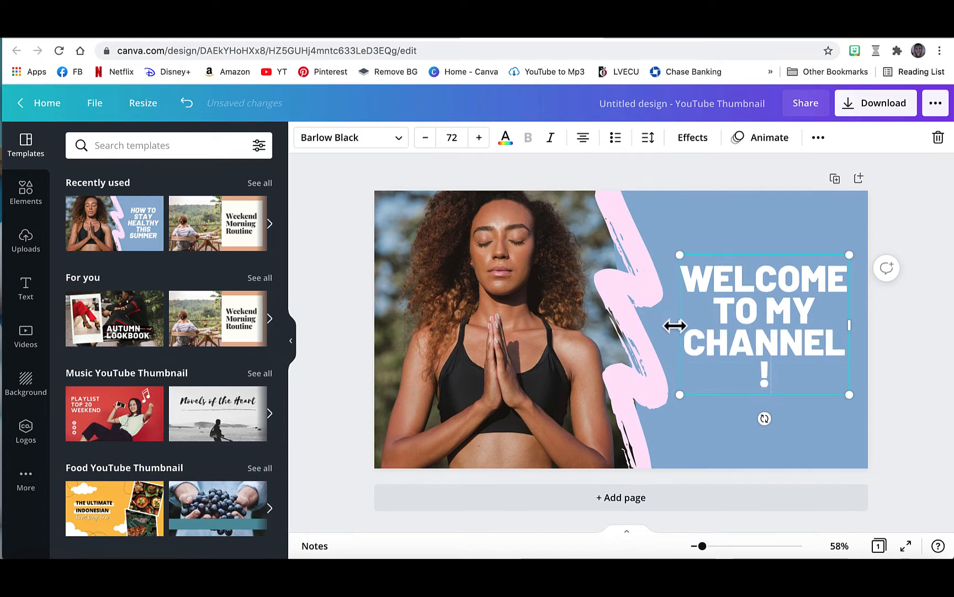
Widen the heading's text box toward the brush stroke so "CHANNEL!" fits on one line, keeping "TO MY" together on the line above.
left_click(765, 309)
key("Return")
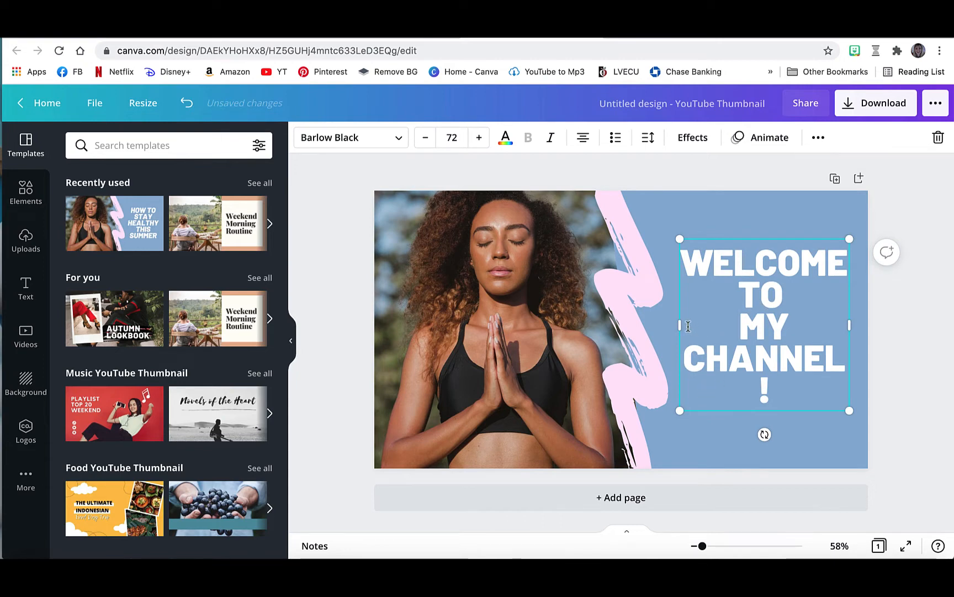
left_click_drag(677, 325, 667, 325)
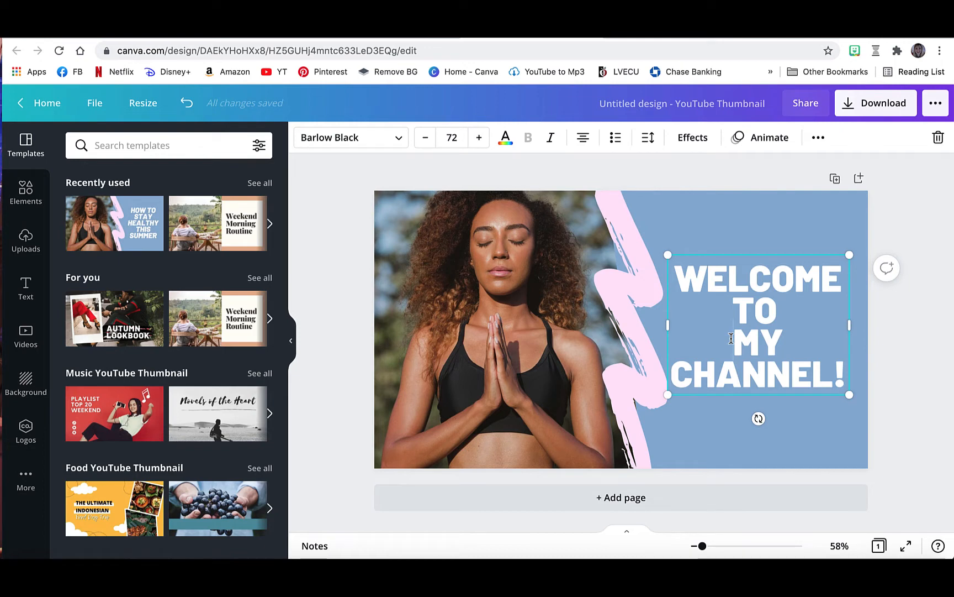
key("BackSpace")
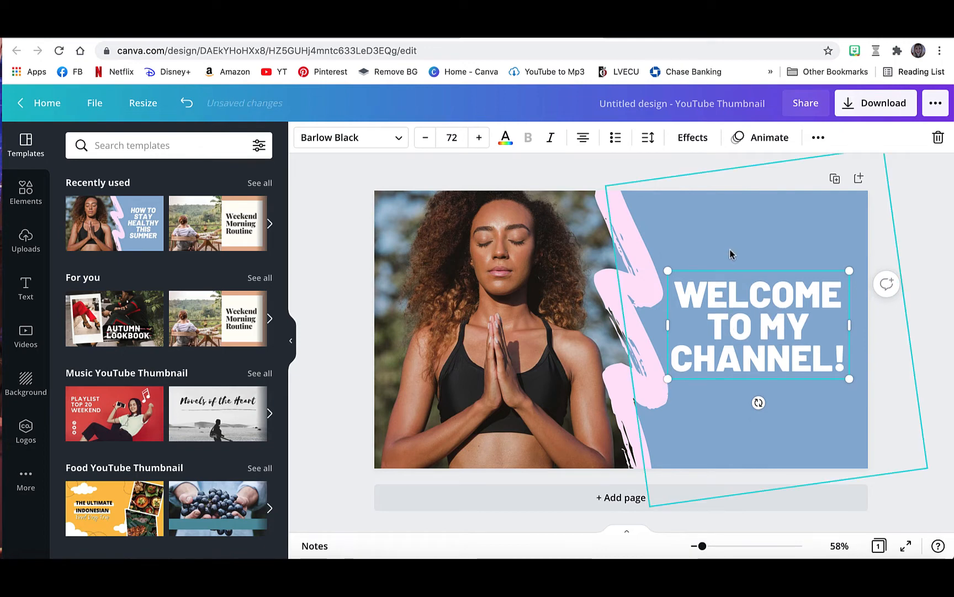
Move the heading up into the upper part of the blue area.
left_click(794, 388)
left_click(777, 328)
left_click_drag(778, 328, 777, 281)
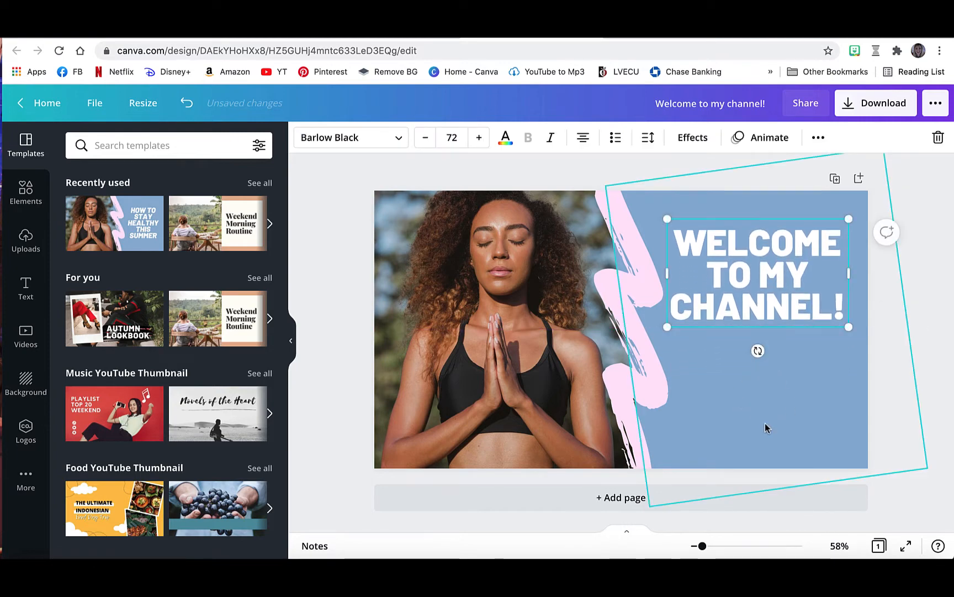
Search the elements for "Music notes" and add the yellow music notes graphic with pink hearts to the design.
left_click(23, 196)
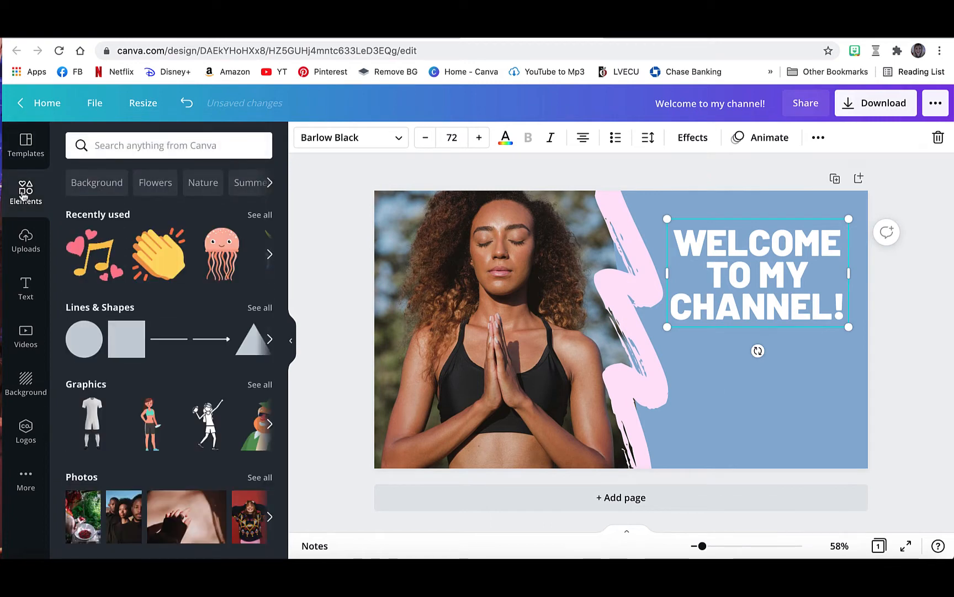
left_click(109, 146)
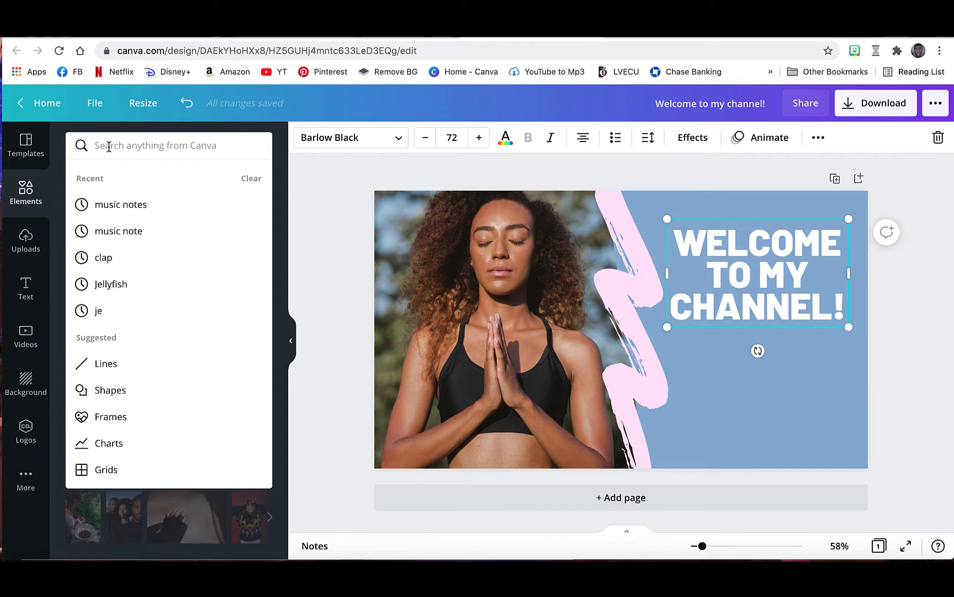
type("Music notes")
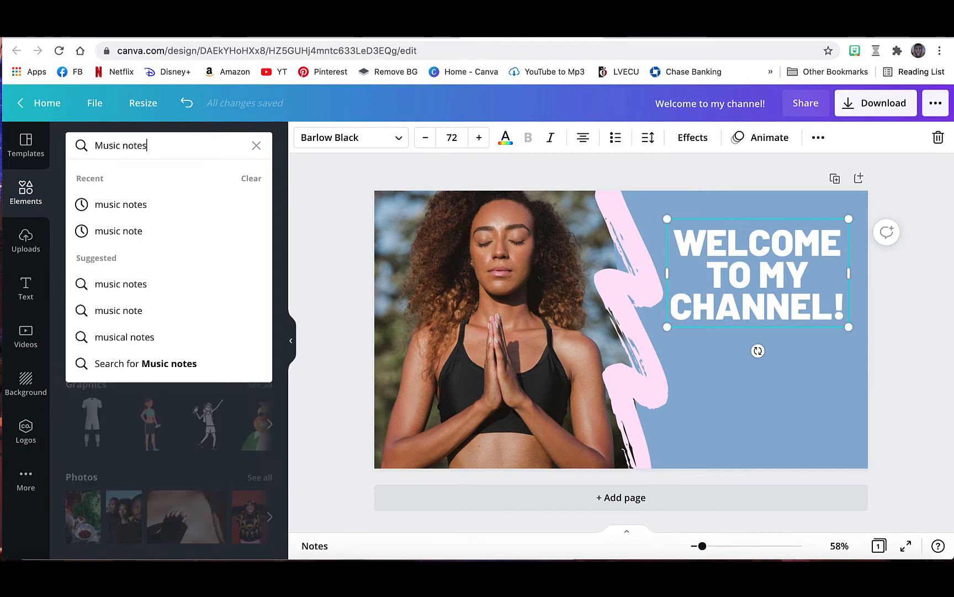
key("Return")
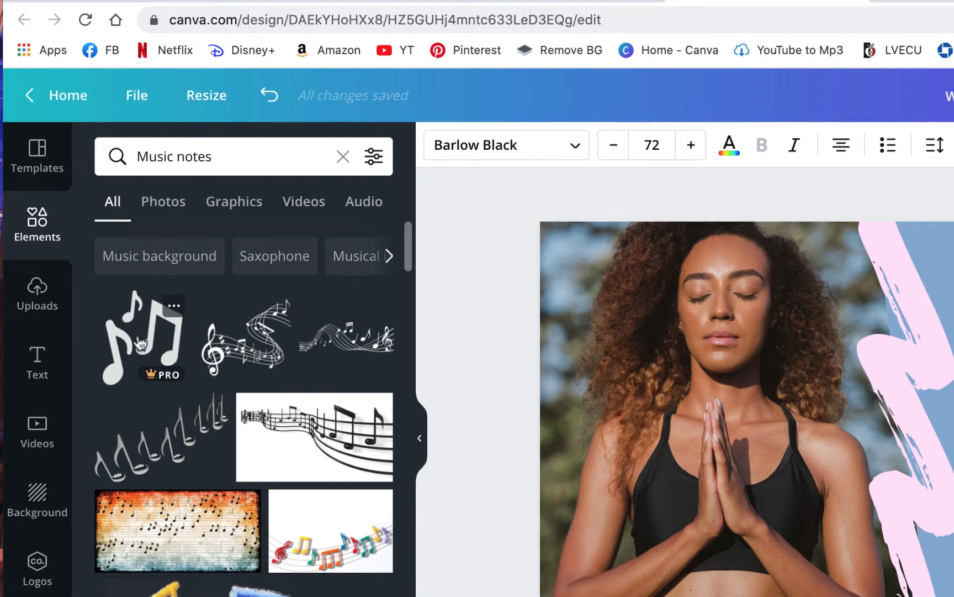
scroll(140, 345, "down", 5)
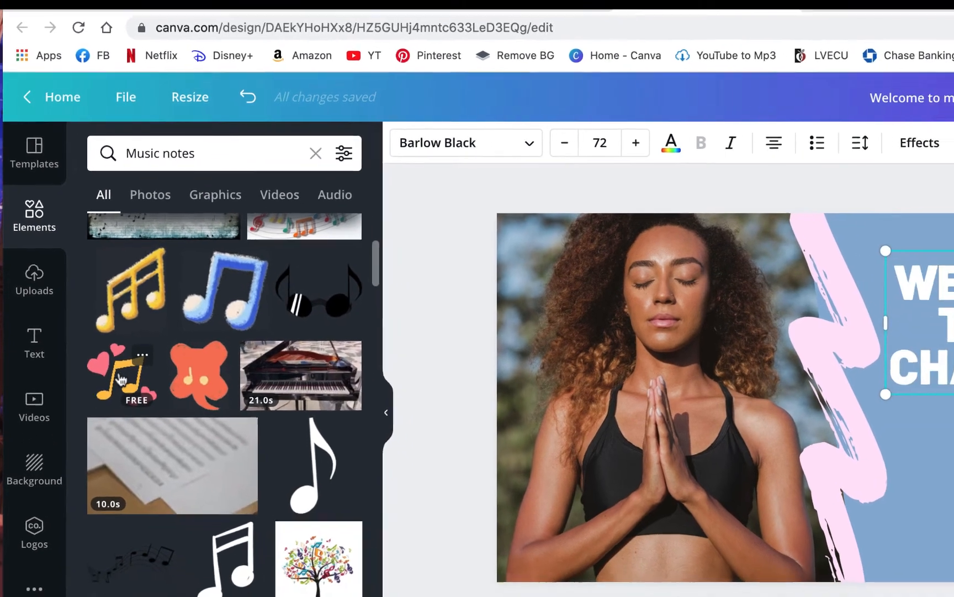
left_click(131, 402)
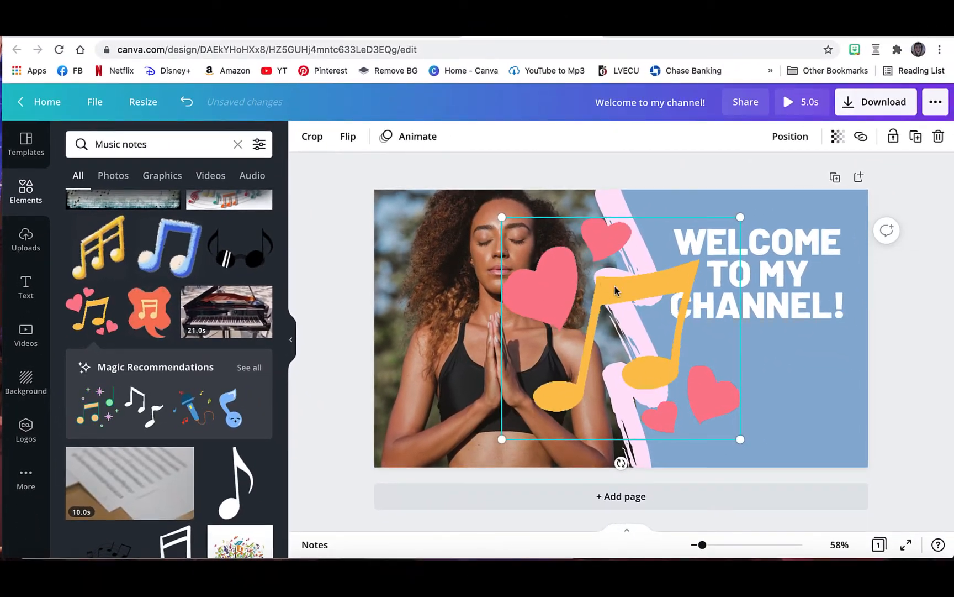
Shrink the music notes graphic and centre it below the heading on the blue area.
left_click_drag(635, 290, 750, 315)
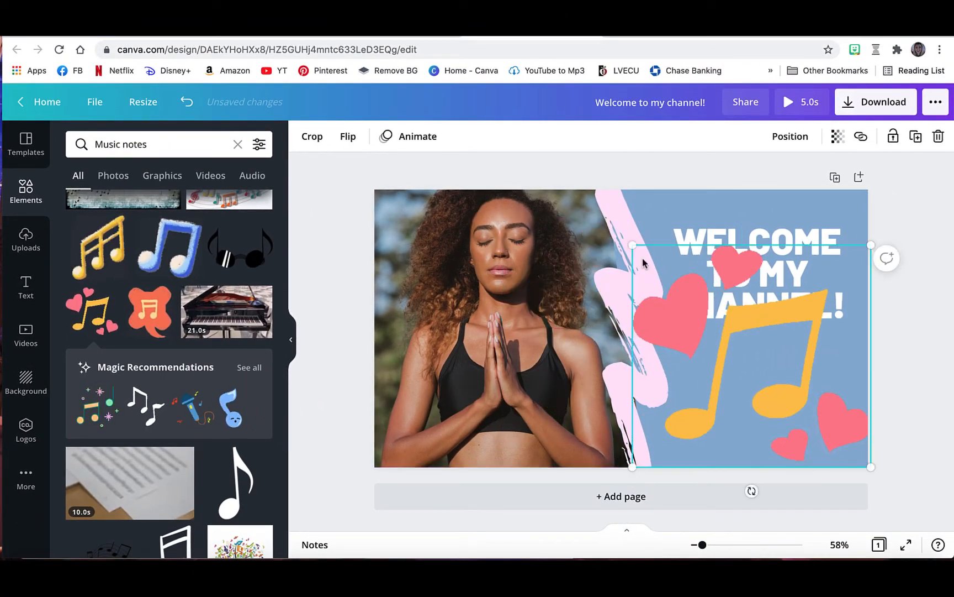
left_click_drag(686, 293, 738, 343)
left_click_drag(834, 387, 788, 373)
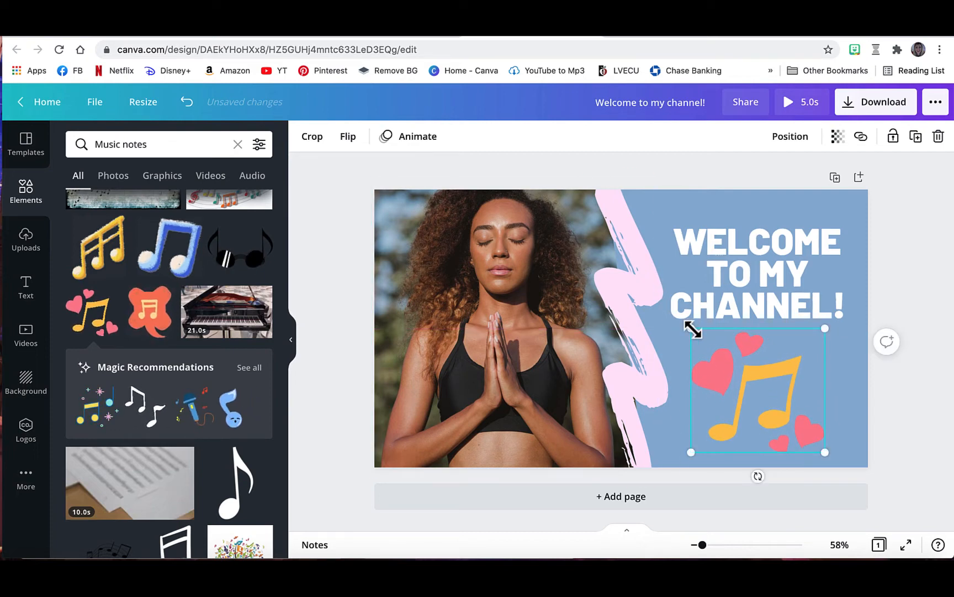
left_click_drag(692, 330, 721, 348)
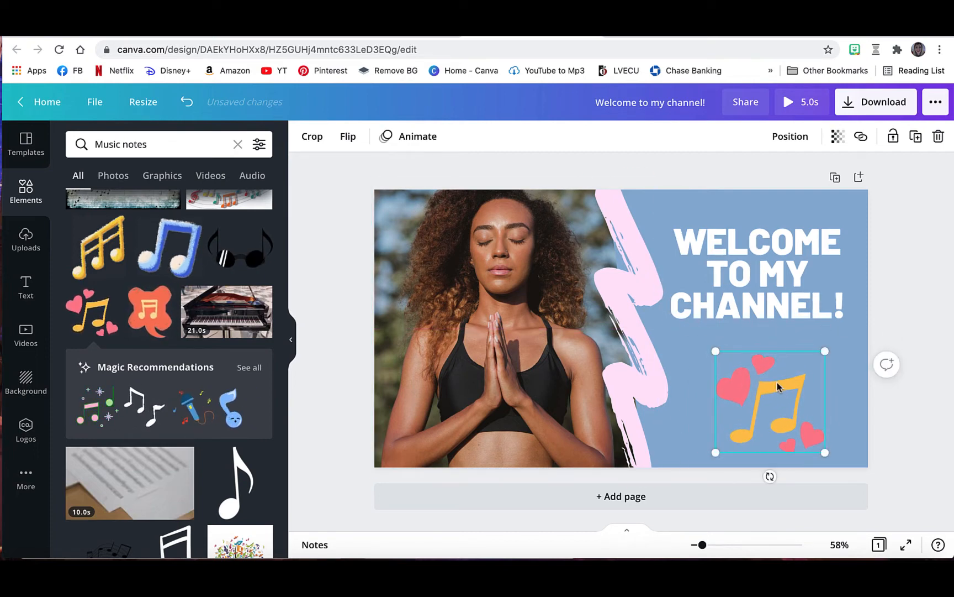
left_click_drag(777, 386, 772, 382)
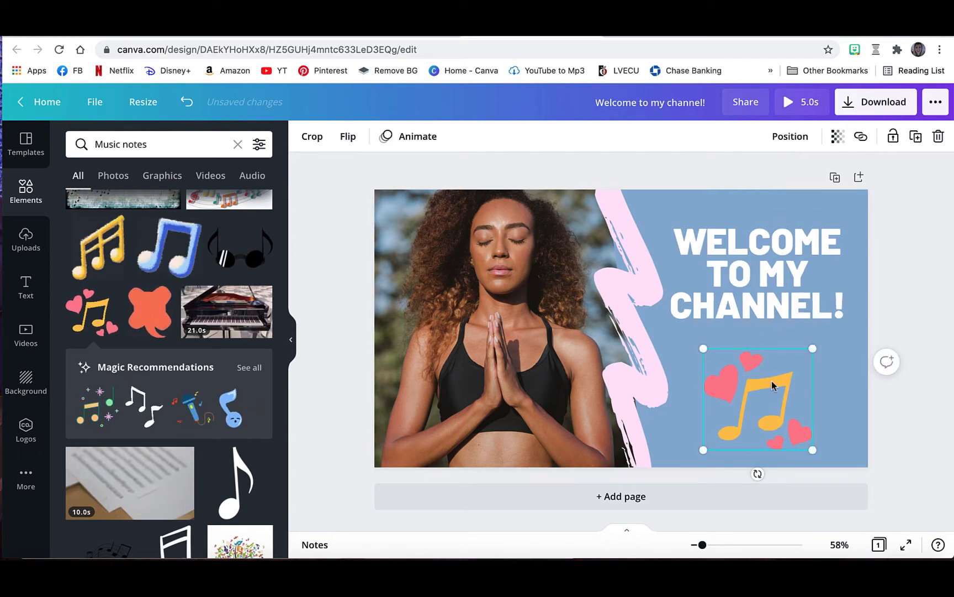
Replace the template's photo of the meditating woman with the uploaded classroom portrait that still has its background.
left_click(430, 221)
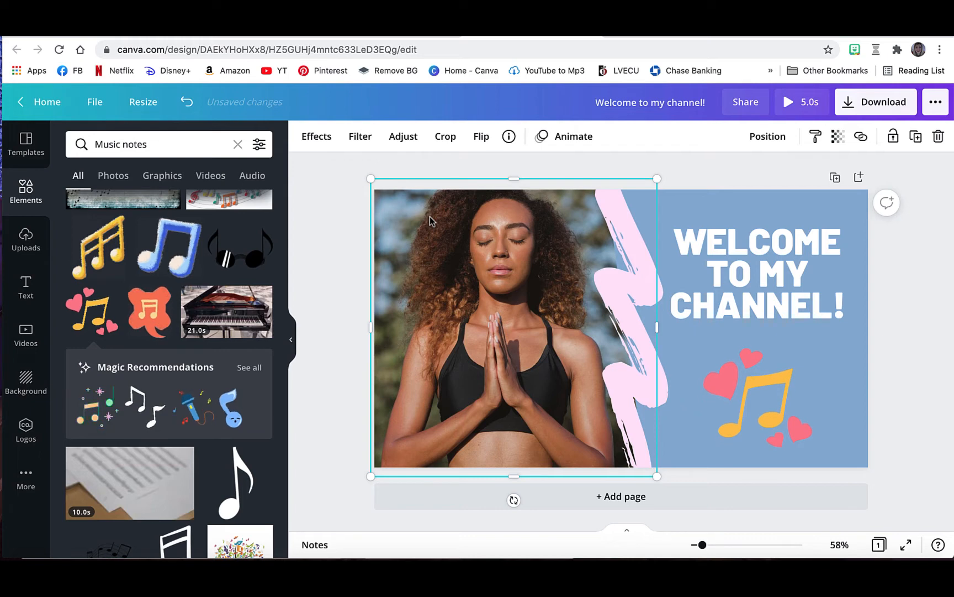
key("Delete")
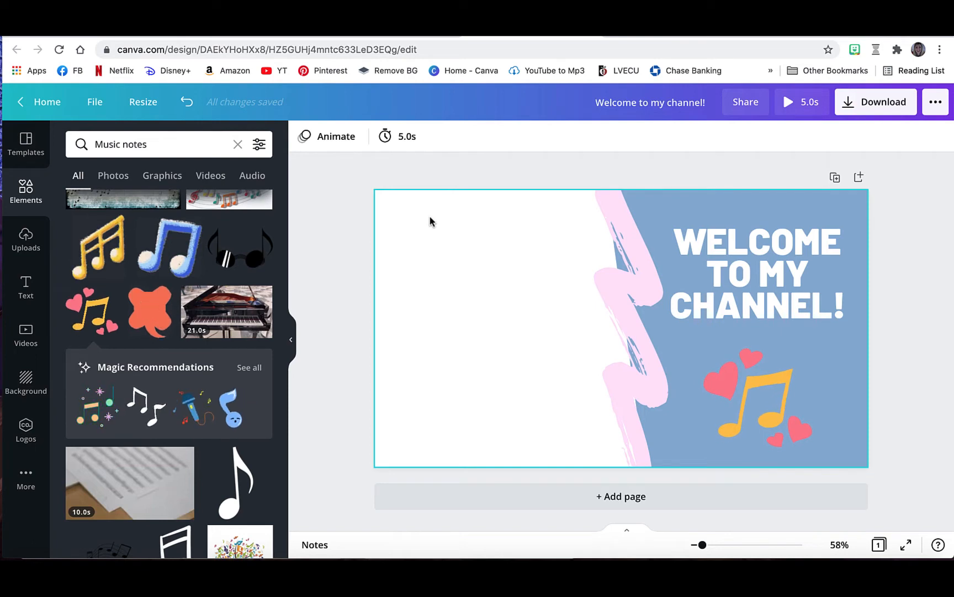
left_click(24, 243)
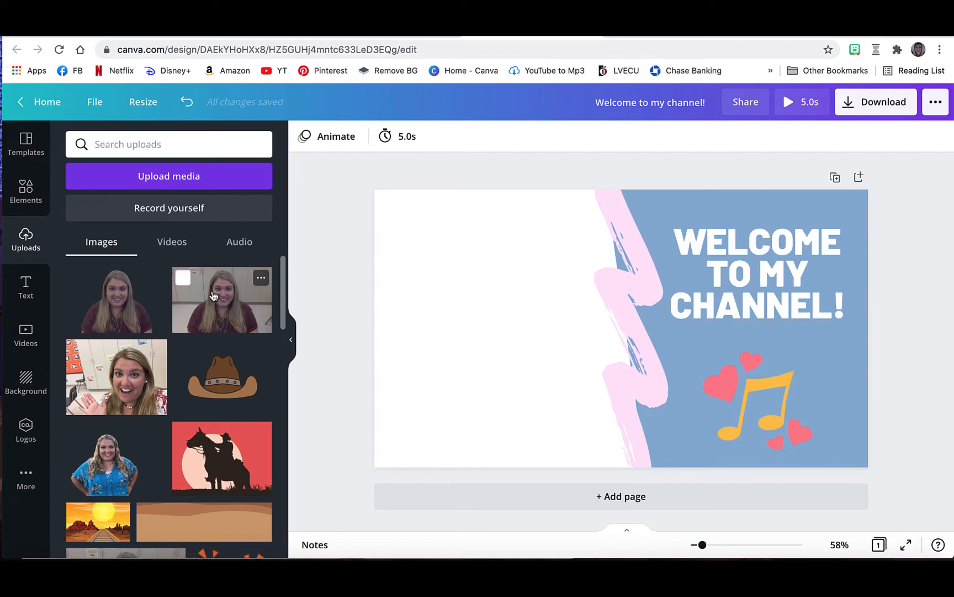
left_click_drag(213, 296, 449, 284)
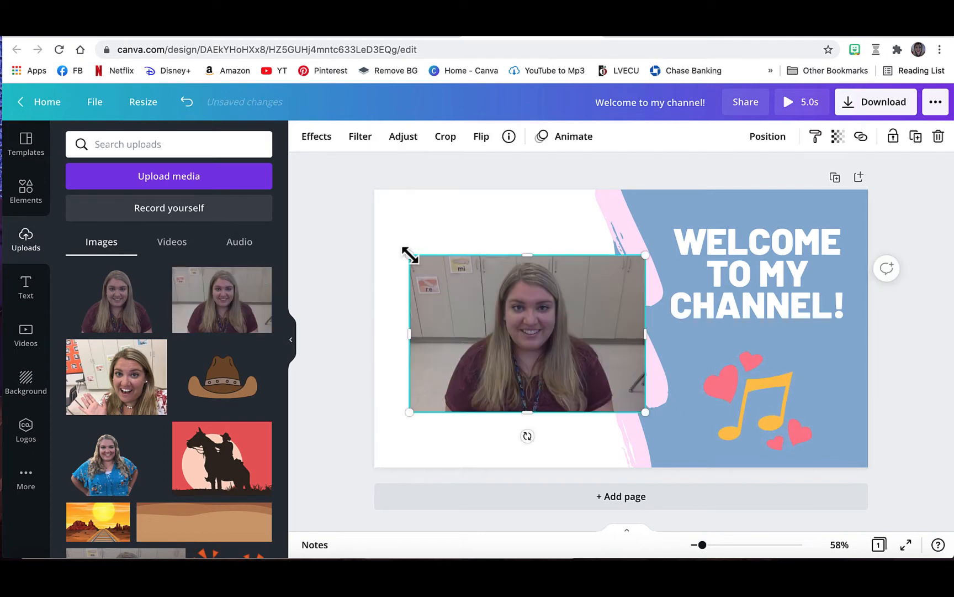
Enlarge the classroom portrait to the full page height and shift it so the face sits beside the brush stroke.
left_click_drag(409, 255, 386, 210)
left_click_drag(405, 266, 402, 220)
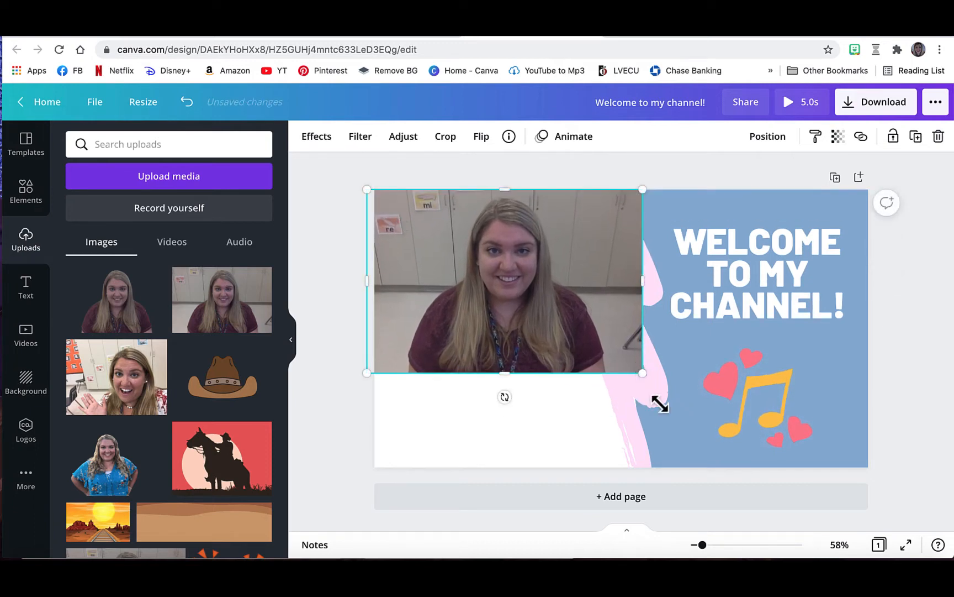
left_click_drag(660, 404, 739, 537)
left_click_drag(711, 380, 665, 379)
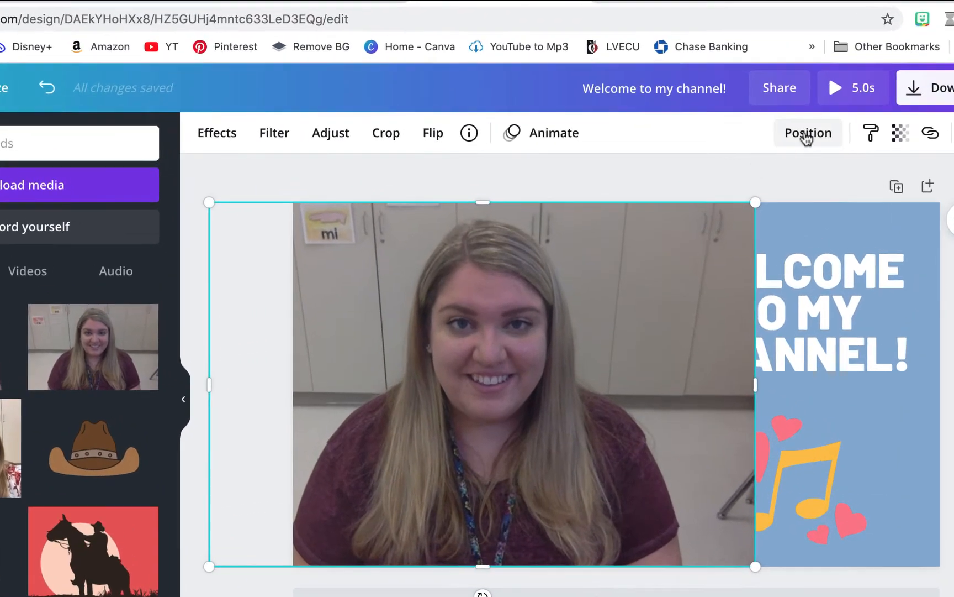
Send the classroom portrait to the back, behind the brush stroke and the blue shape.
left_click(808, 139)
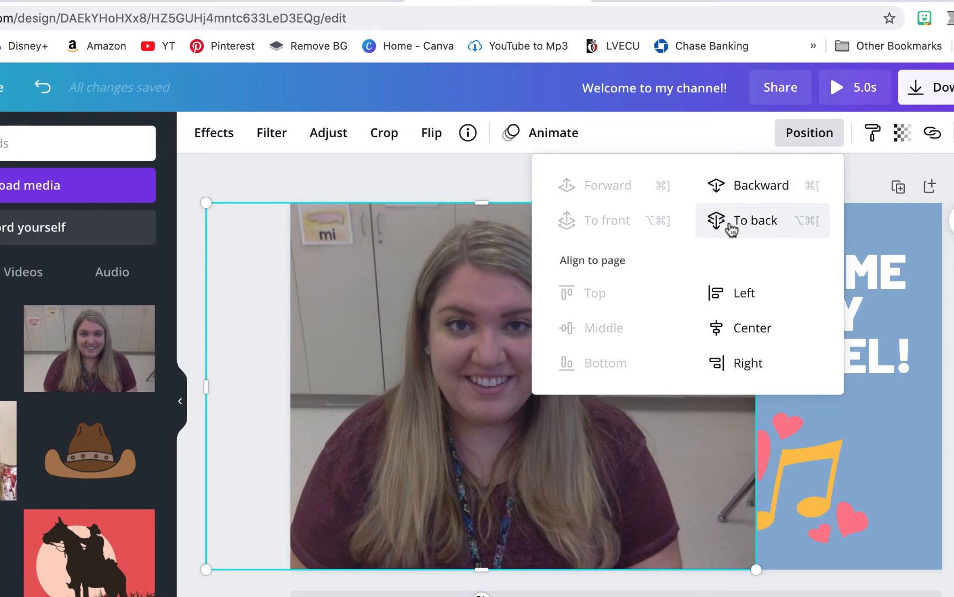
left_click(729, 222)
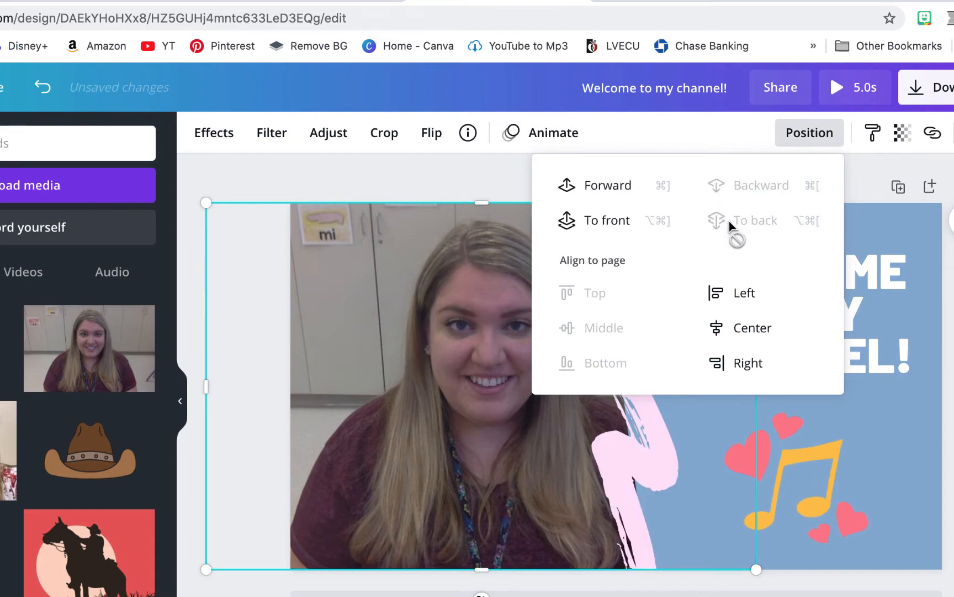
left_click(511, 184)
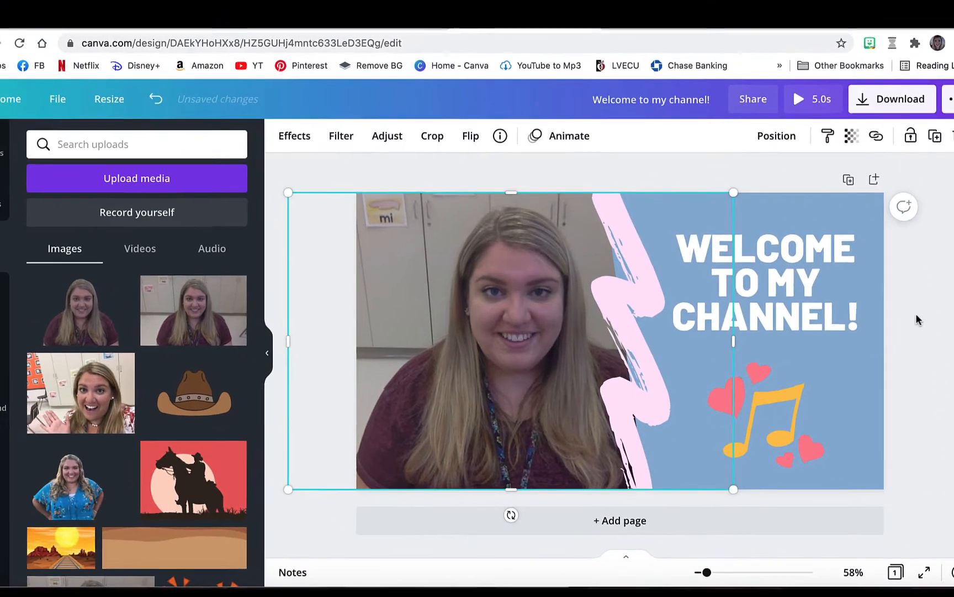
left_click(916, 315)
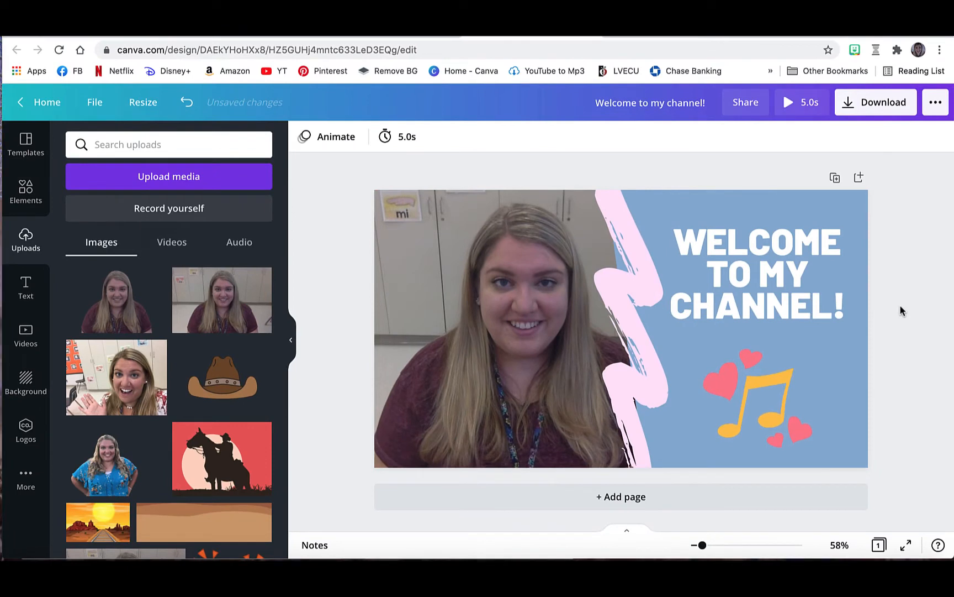
Enlarge the heading's text box slightly and set the font size to 77.3, keeping "CHANNEL!" on one line.
left_click(724, 236)
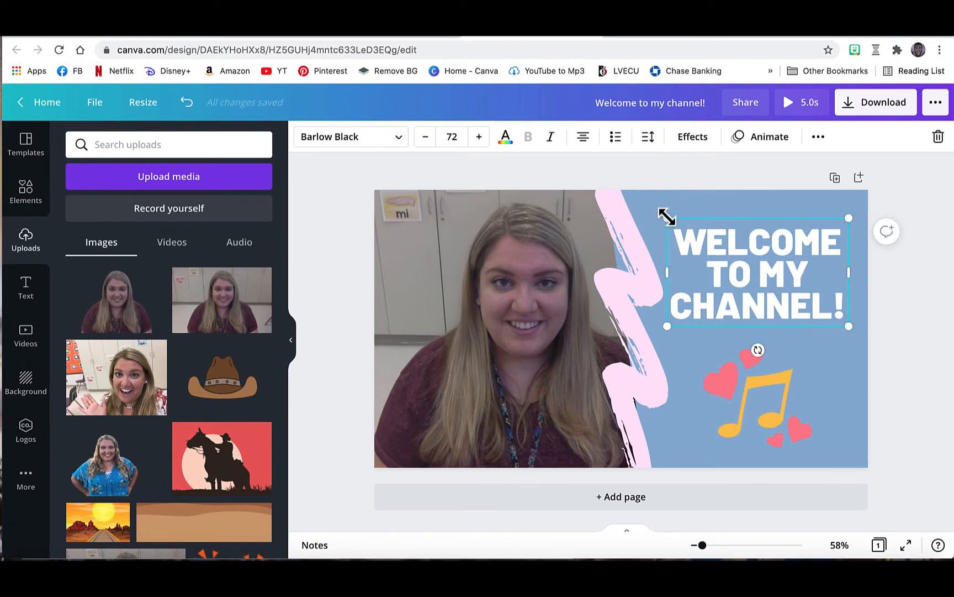
left_click_drag(668, 217, 659, 213)
double_click(751, 265)
triple_click(751, 264)
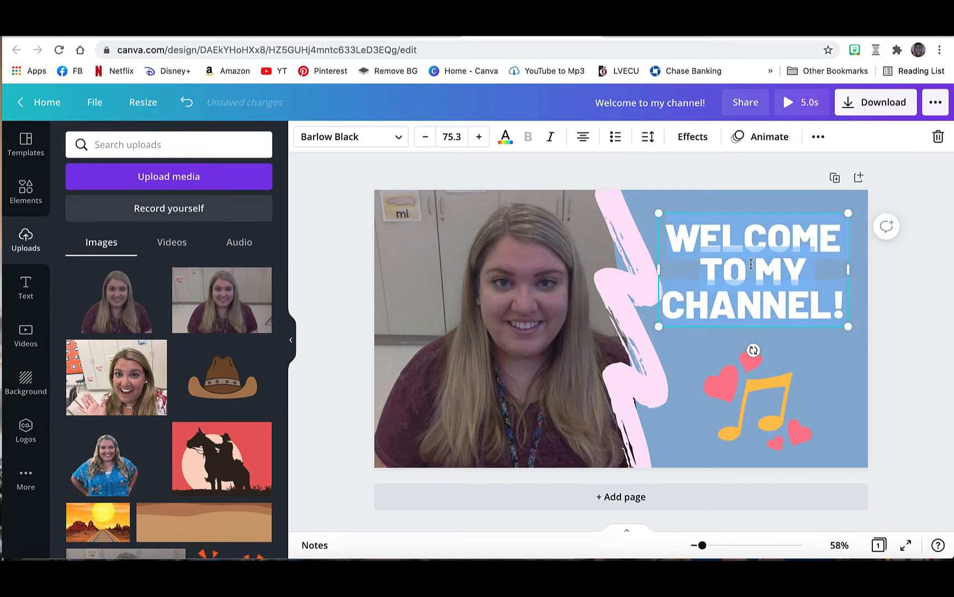
left_click(479, 137)
left_click(480, 137)
left_click(480, 137)
left_click(479, 137)
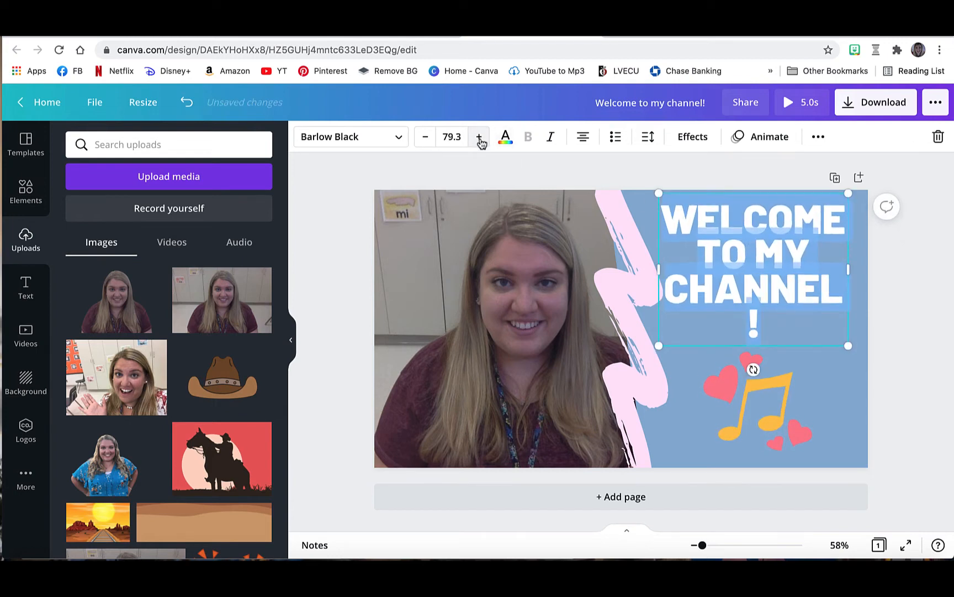
left_click(425, 137)
left_click(425, 137)
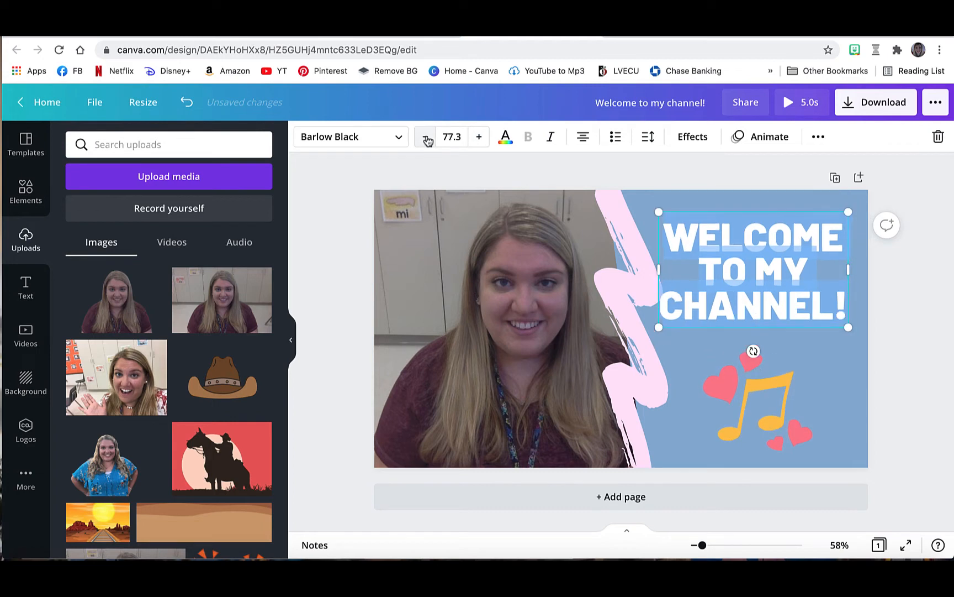
left_click(887, 279)
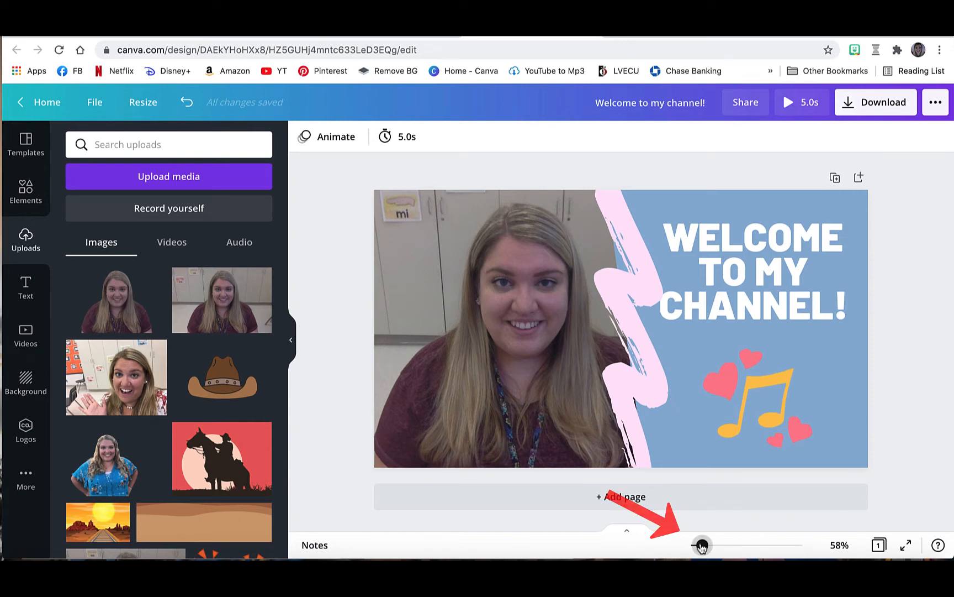
left_click_drag(701, 546, 690, 549)
left_click_drag(649, 596, 632, 596)
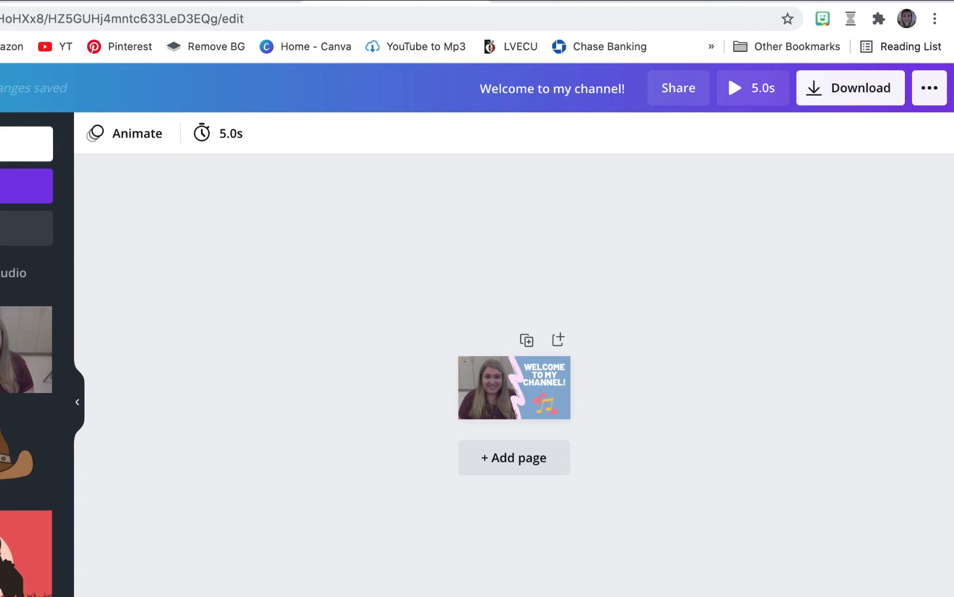
left_click_drag(632, 596, 645, 596)
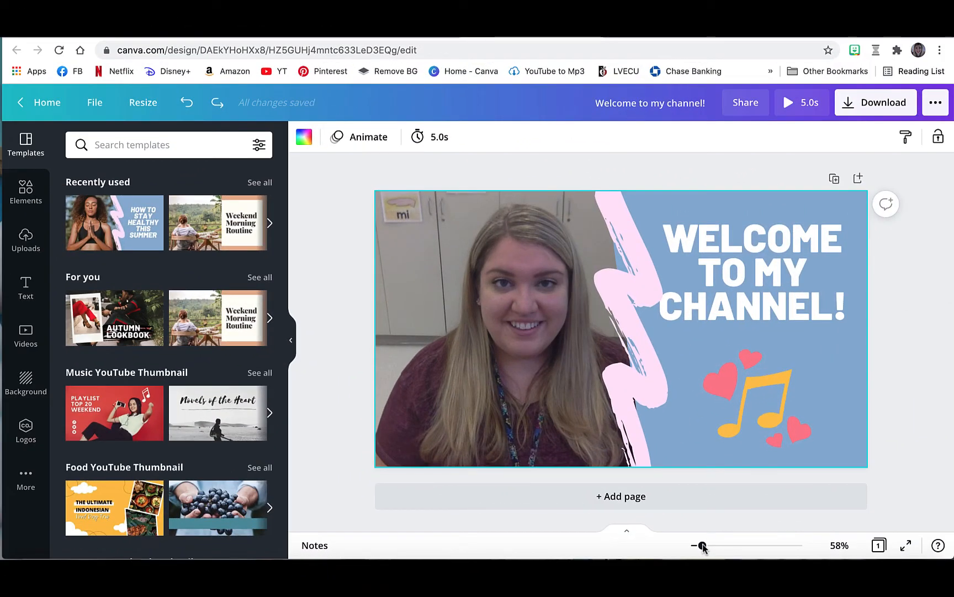
Delete the portrait, brush stroke, heading, blue shape and music notes graphic to empty the page.
left_click(583, 305)
key("Delete")
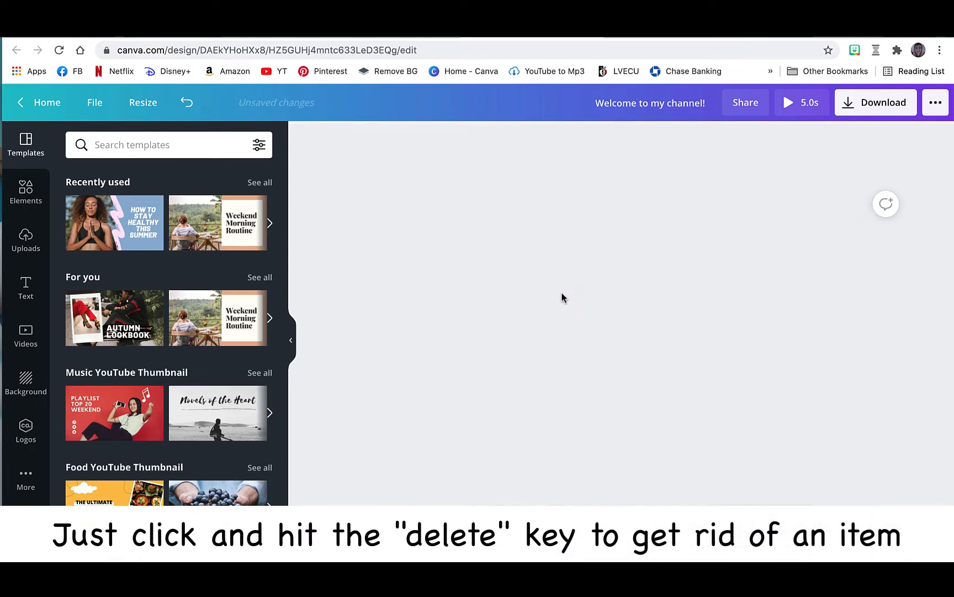
key("ctrl+z")
key("Delete")
left_click(703, 271)
key("Delete")
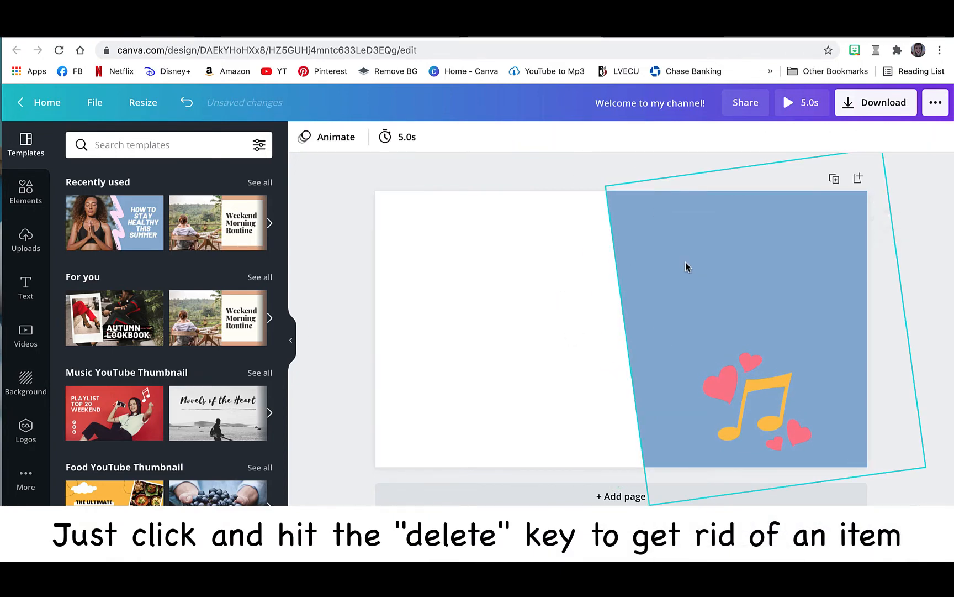
key("Delete")
left_click(737, 376)
key("Delete")
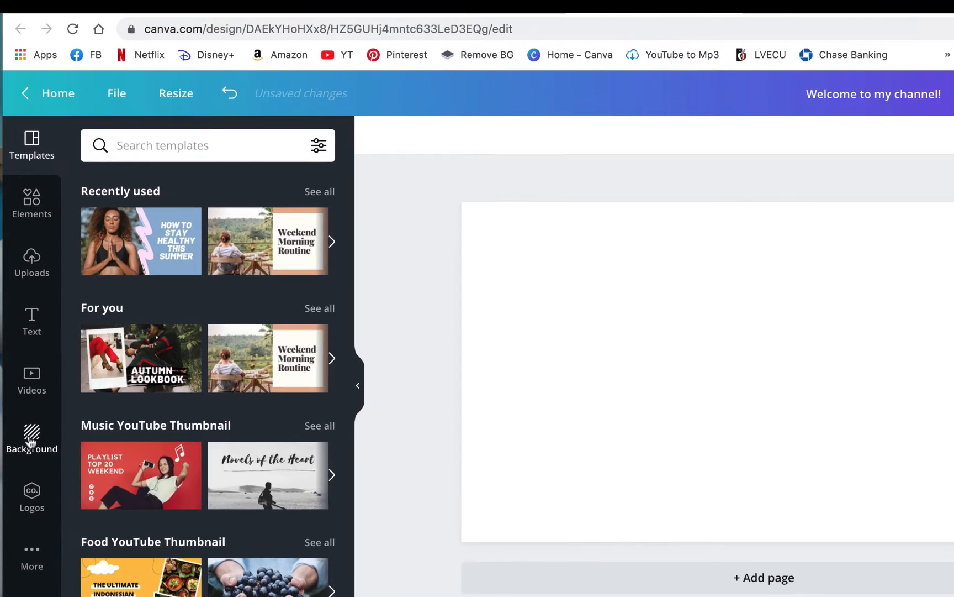
Search the backgrounds for "Space" and apply the free starry dusk sky with a pale glow at the horizon to the blank page.
left_click(31, 437)
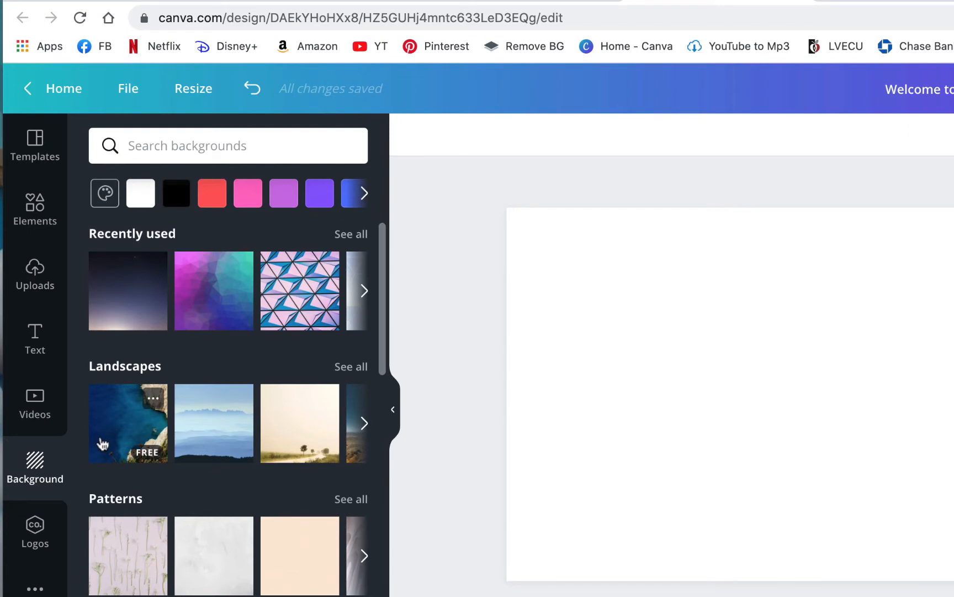
left_click(245, 139)
type("Space")
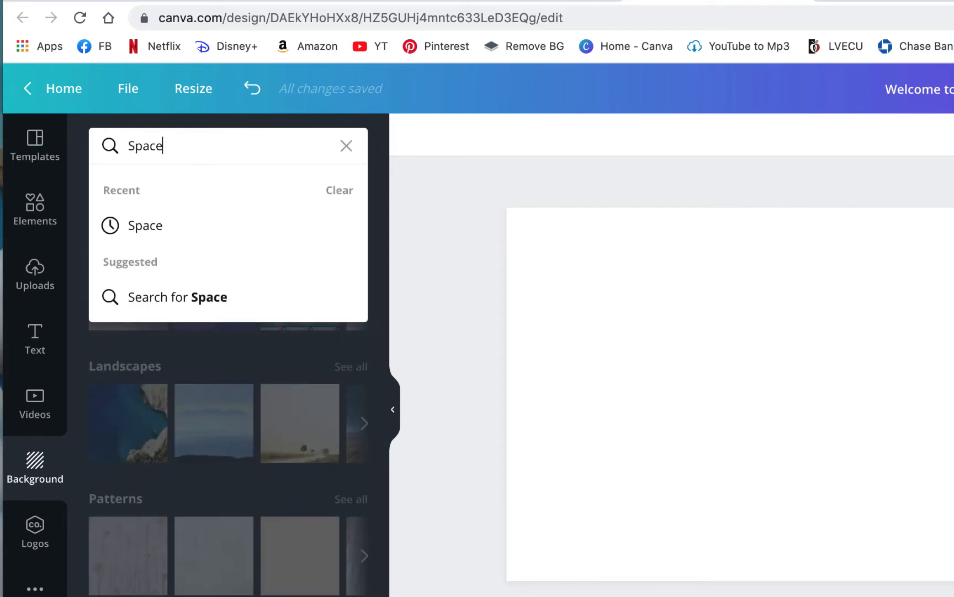
key("Return")
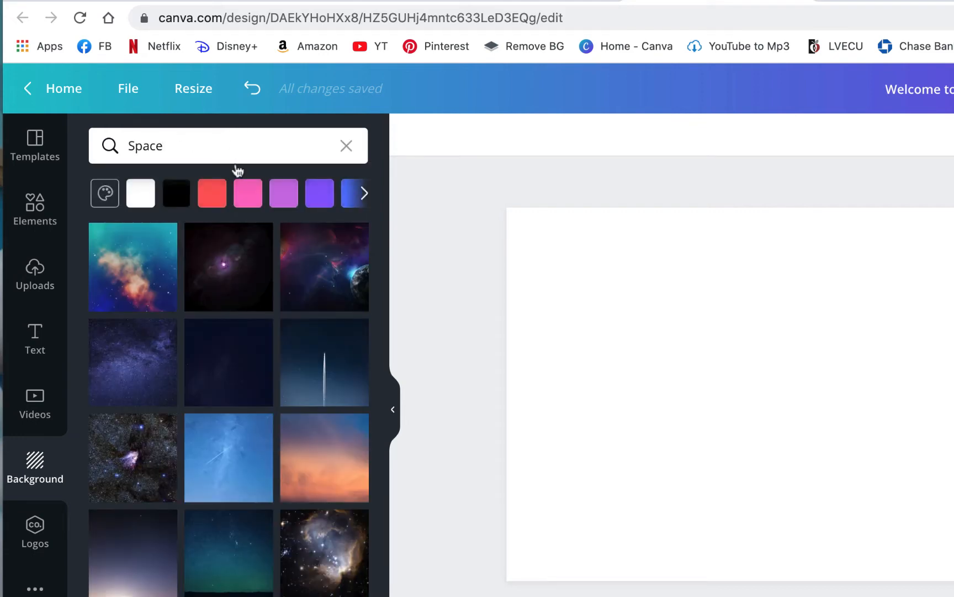
scroll(265, 253, "down", 5)
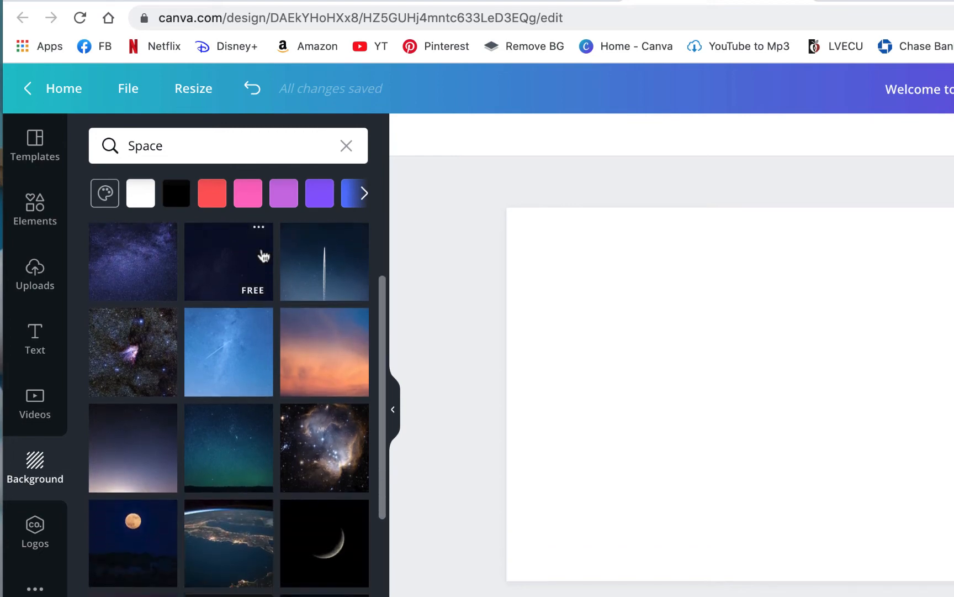
scroll(264, 254, "down", 2)
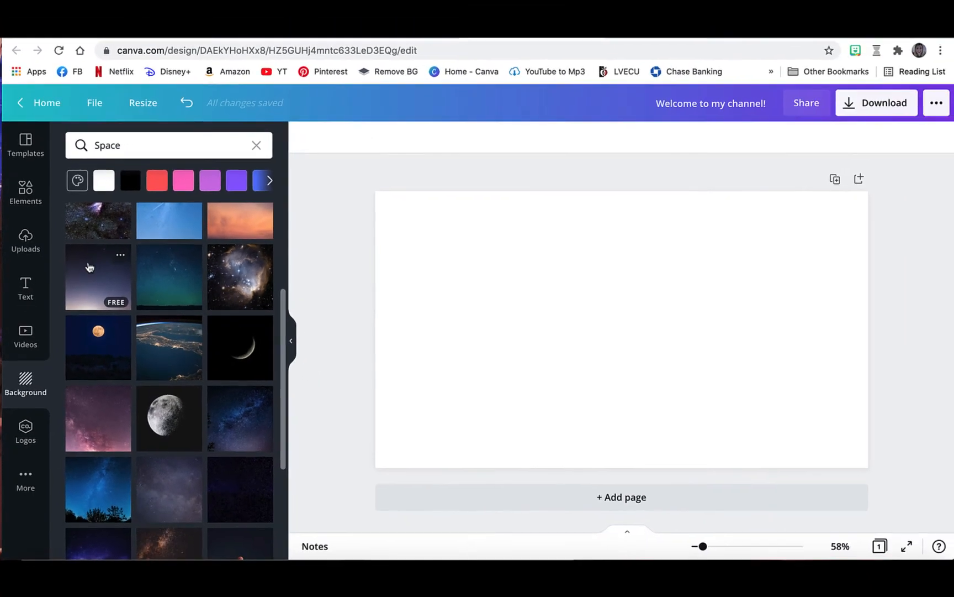
left_click(115, 304)
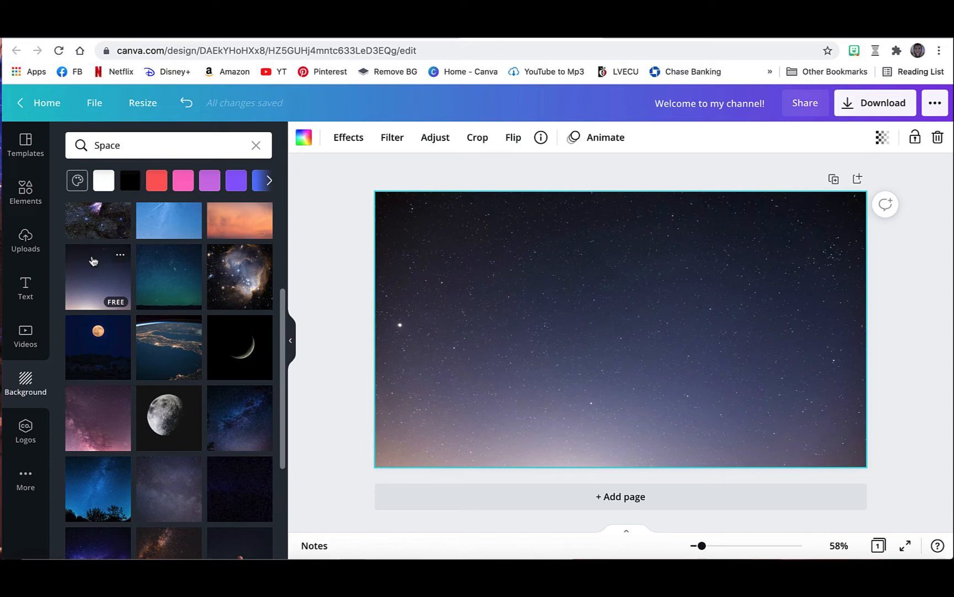
Add the white "GAME ON" font combination with magenta and cyan glitch edges to the page.
left_click(26, 284)
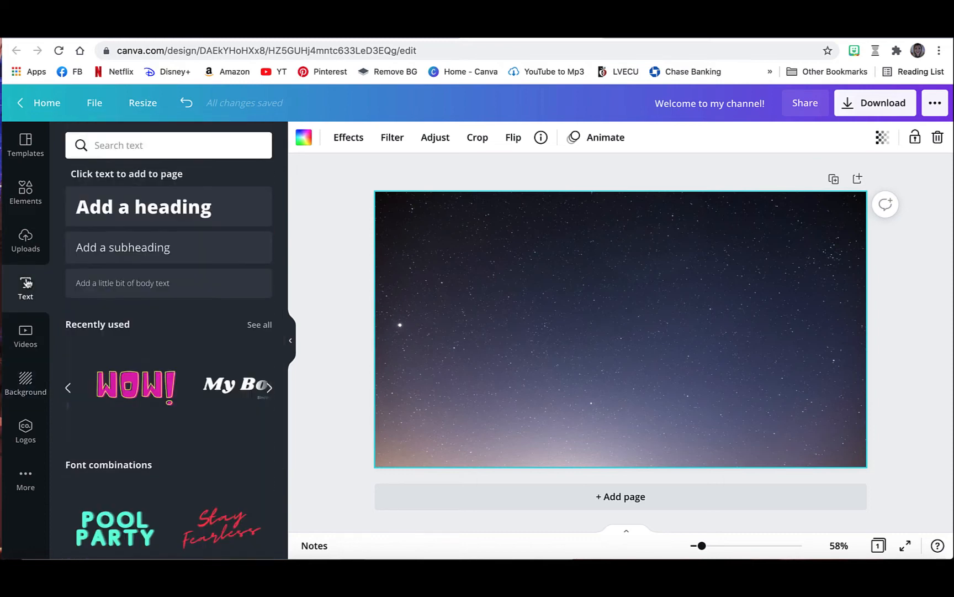
scroll(143, 290, "down", 4)
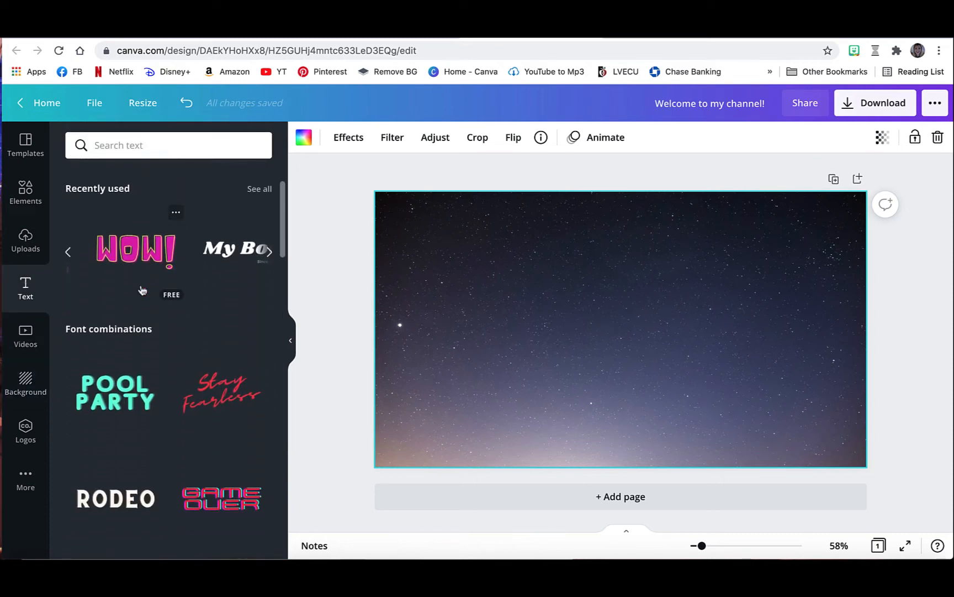
scroll(143, 290, "down", 5)
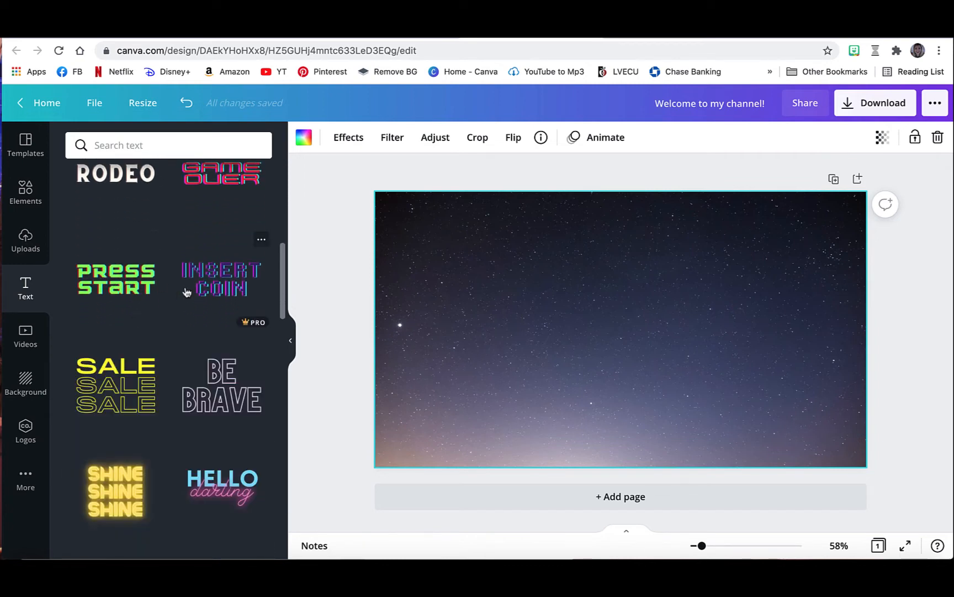
scroll(143, 284, "down", 6)
scroll(187, 292, "down", 5)
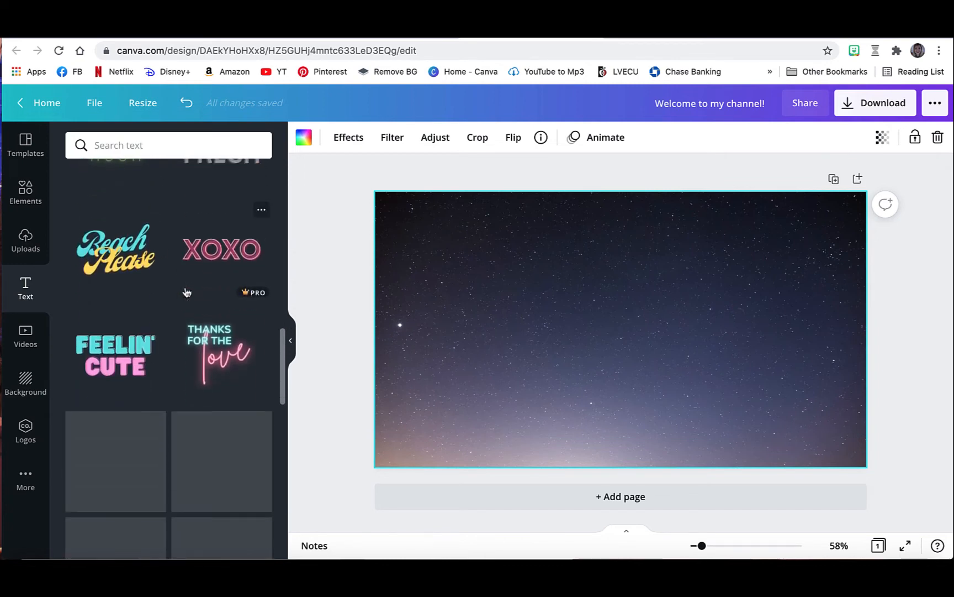
scroll(186, 292, "down", 3)
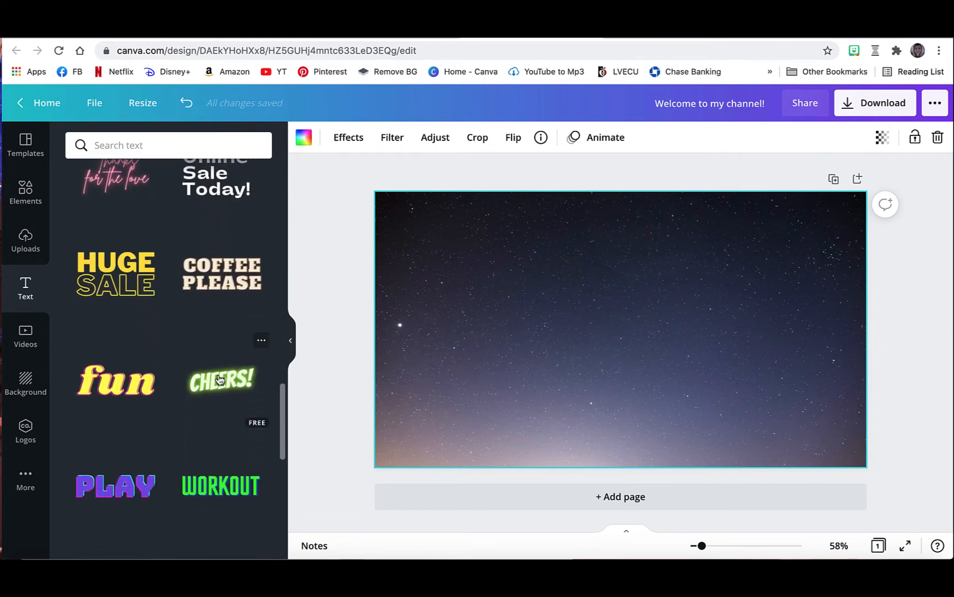
scroll(155, 426, "down", 5)
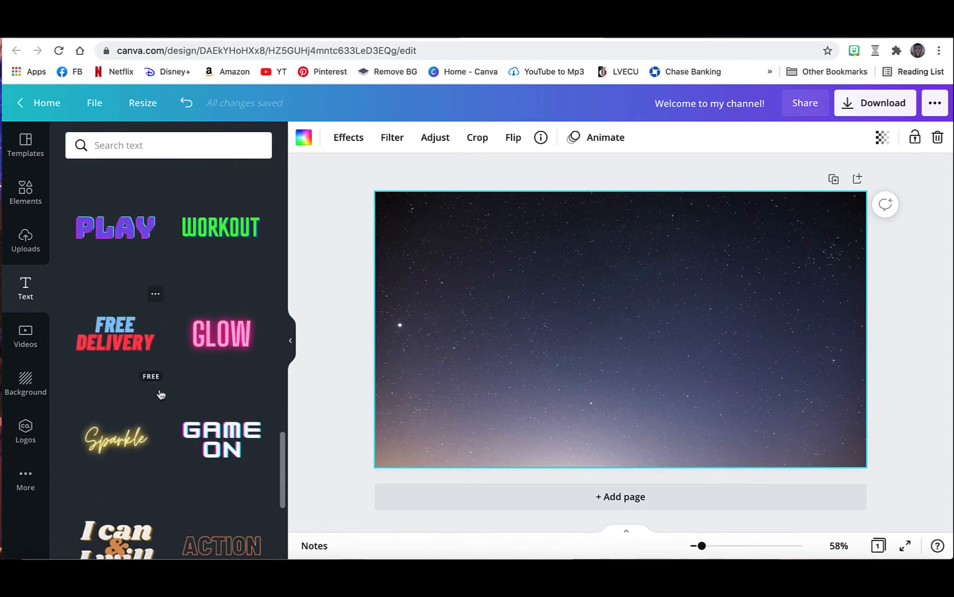
left_click(219, 435)
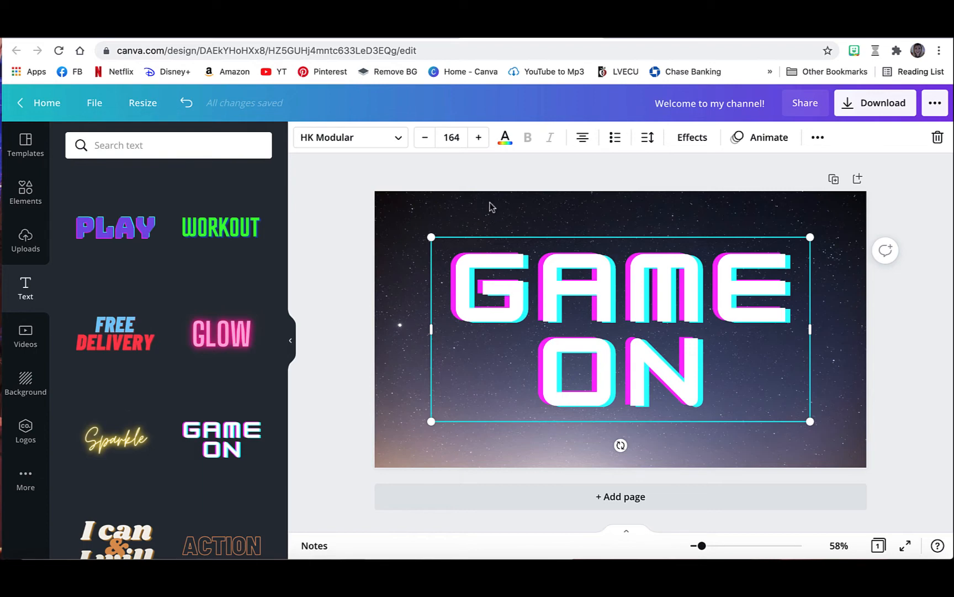
Replace the "GAME ON" wording with "SPACE RHYTHMS".
double_click(699, 358)
key("BackSpace")
key("BackSpace")
key("BackSpace")
key("BackSpace")
key("BackSpace")
key("BackSpace")
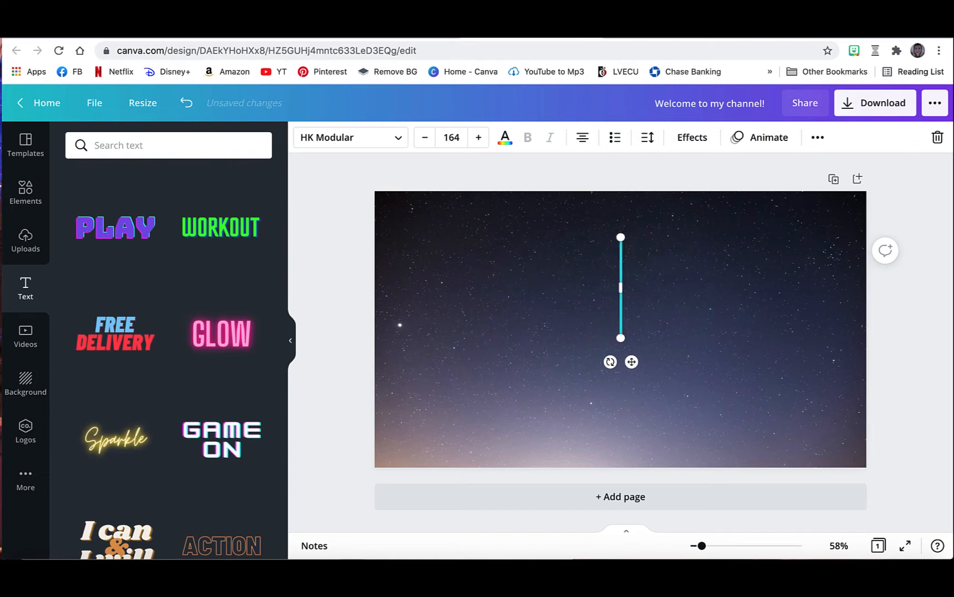
type("RHY")
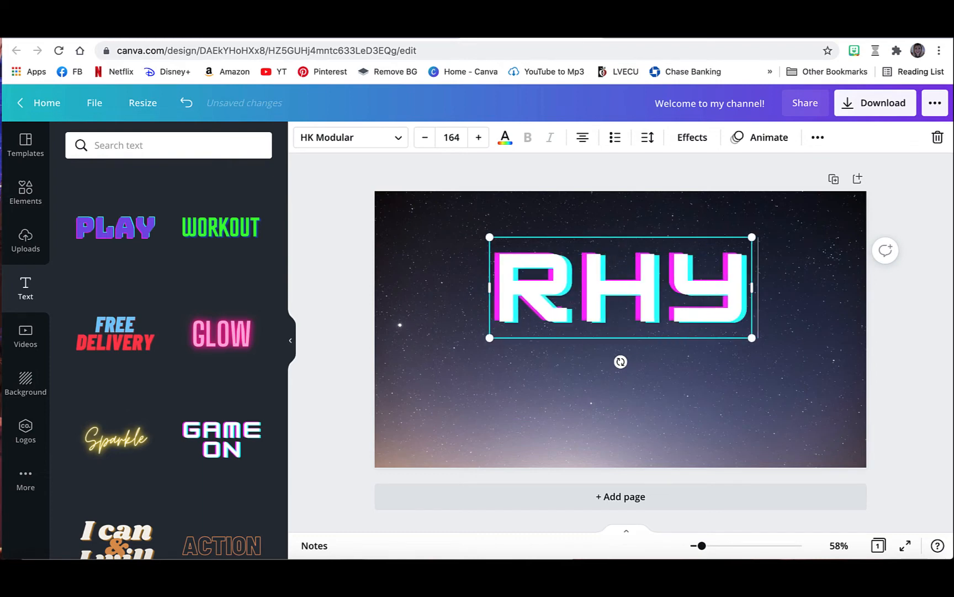
key("BackSpace")
key("BackSpace")
key("BackSpace")
type("SPACE")
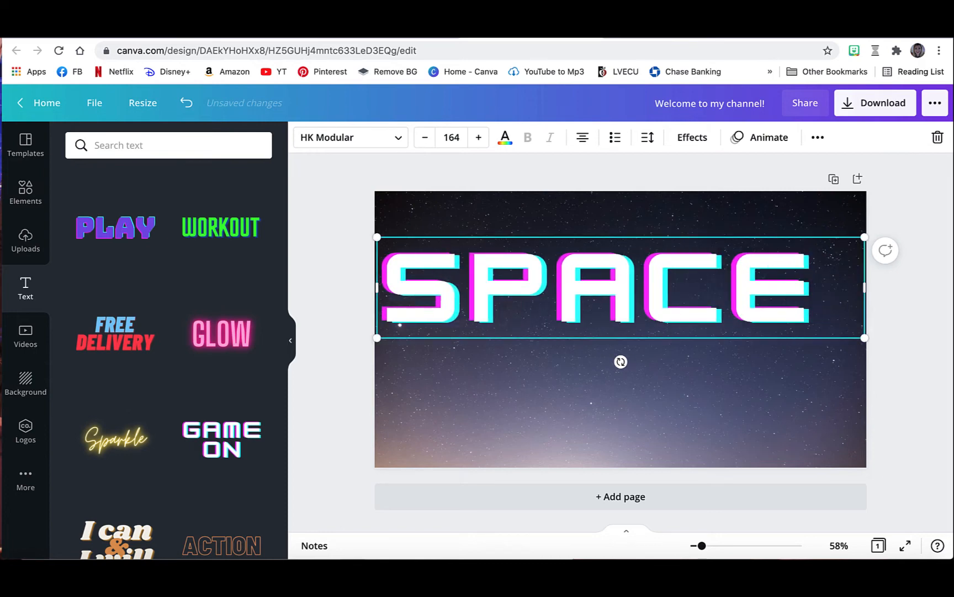
type(" RHYTHMS")
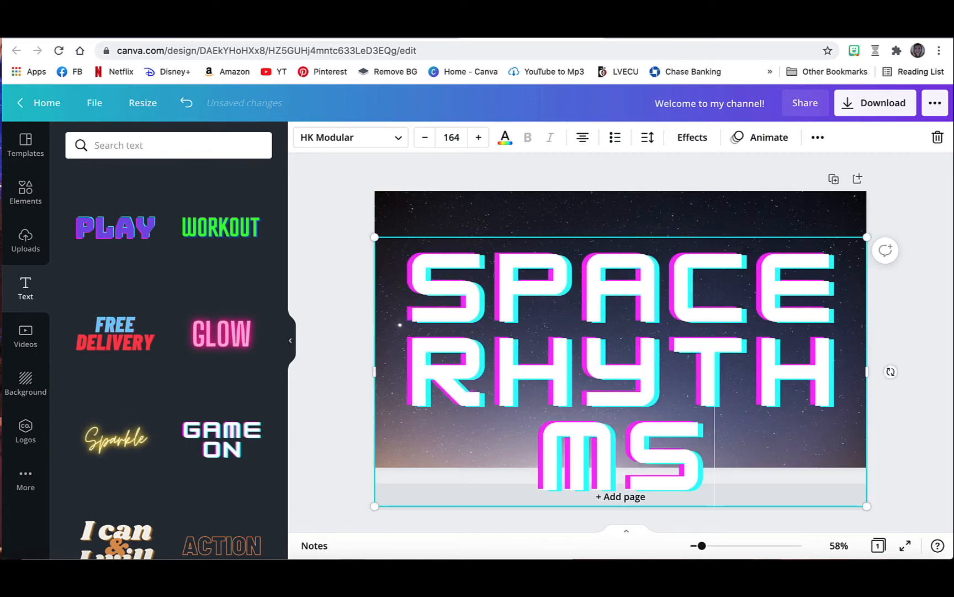
Set the font size of the whole "SPACE RHYTHMS" text to 75.
left_click_drag(703, 455, 407, 311)
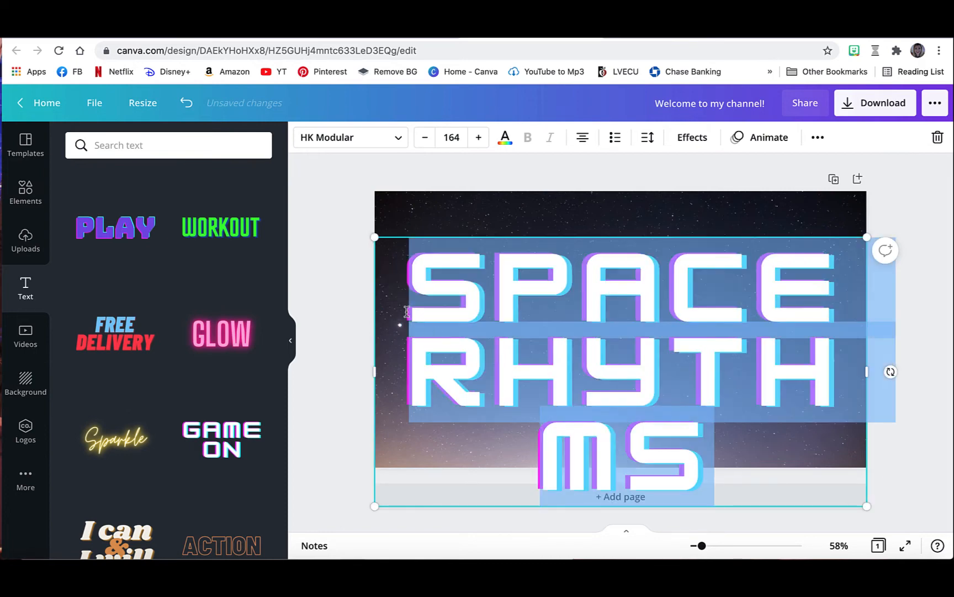
left_click(458, 138)
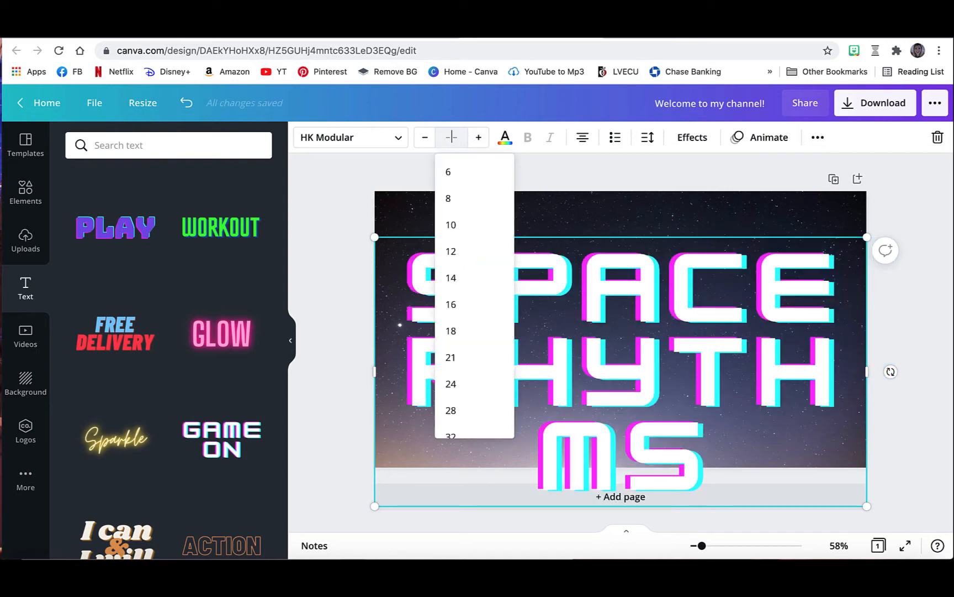
key("Return")
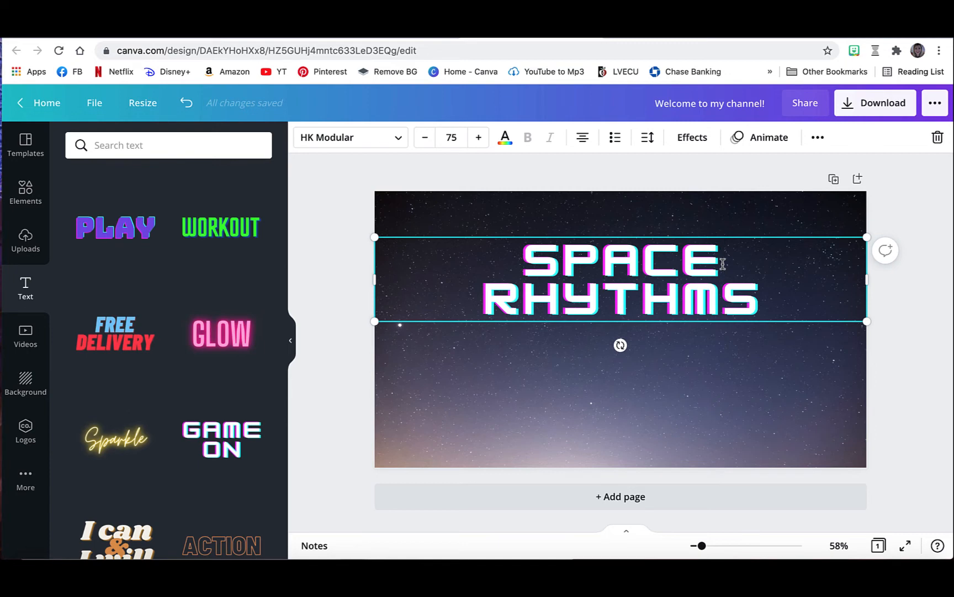
Separate "SPACE" and "RHYTHMS" with three blank lines, leaving a gap for a graphic.
key("Return")
key("Return")
key("Return")
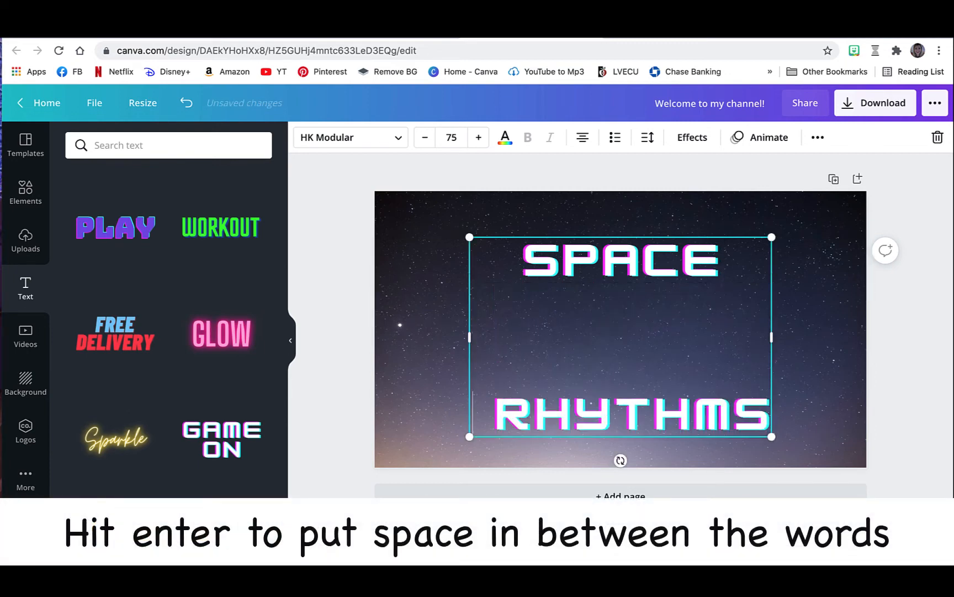
key("Return")
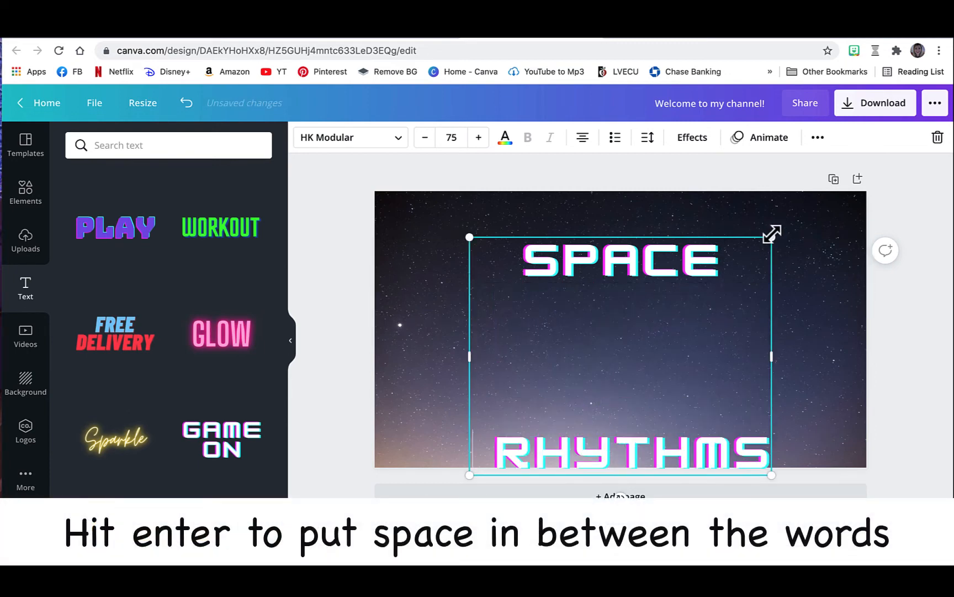
key("BackSpace")
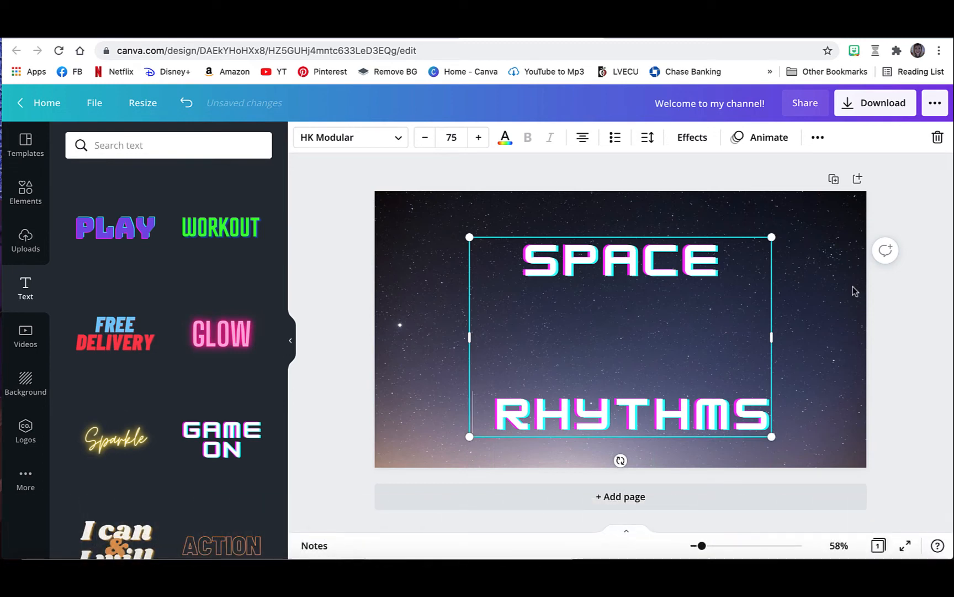
Move the "SPACE RHYTHMS" text box up until it is centred on the page both horizontally and vertically, and deselect it.
left_click(840, 302)
left_click(699, 253)
key("Up")
key("Up")
key("Up")
key("Up")
key("Up")
key("Up")
key("Up")
key("Up")
key("Up")
key("Up")
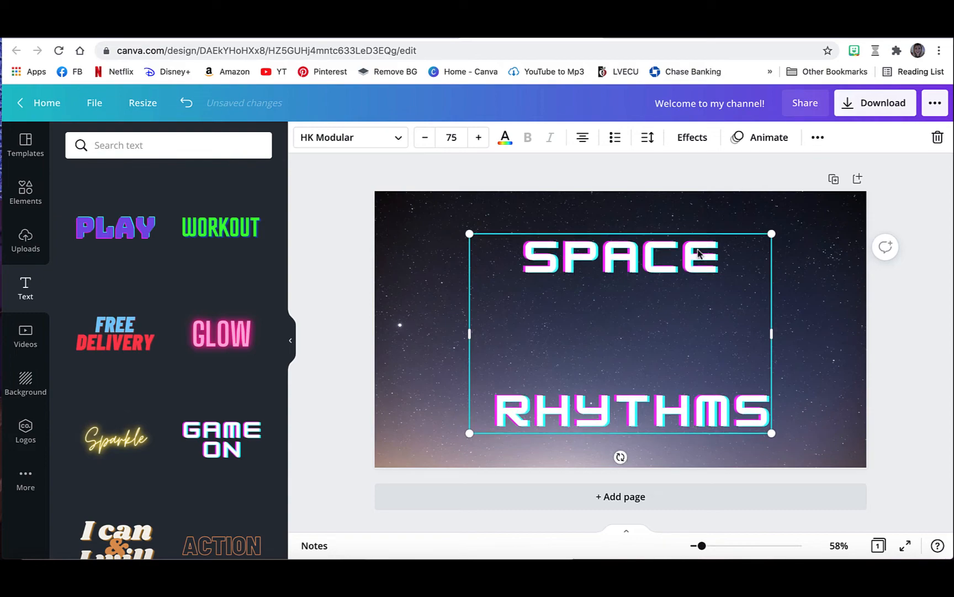
key("Up")
key("Up")
key("Up")
key("Up")
key("Up")
key("Up")
key("Up")
key("Up")
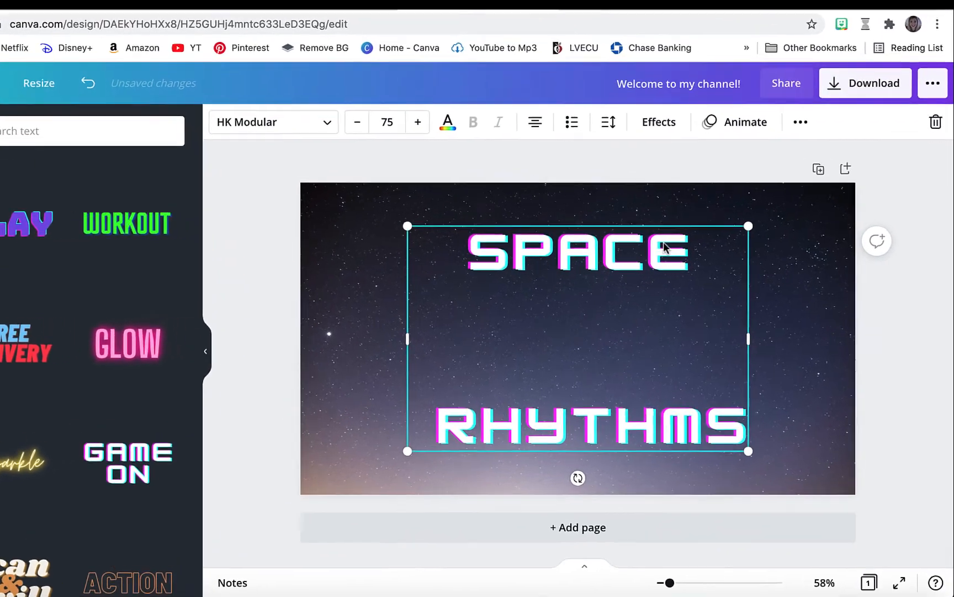
left_click_drag(664, 243, 663, 242)
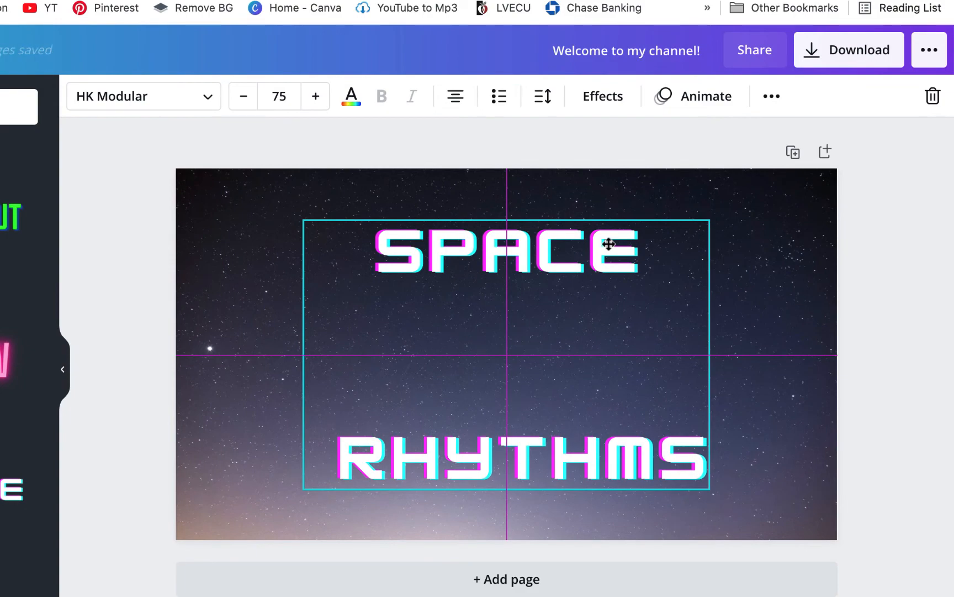
left_click_drag(607, 242, 608, 243)
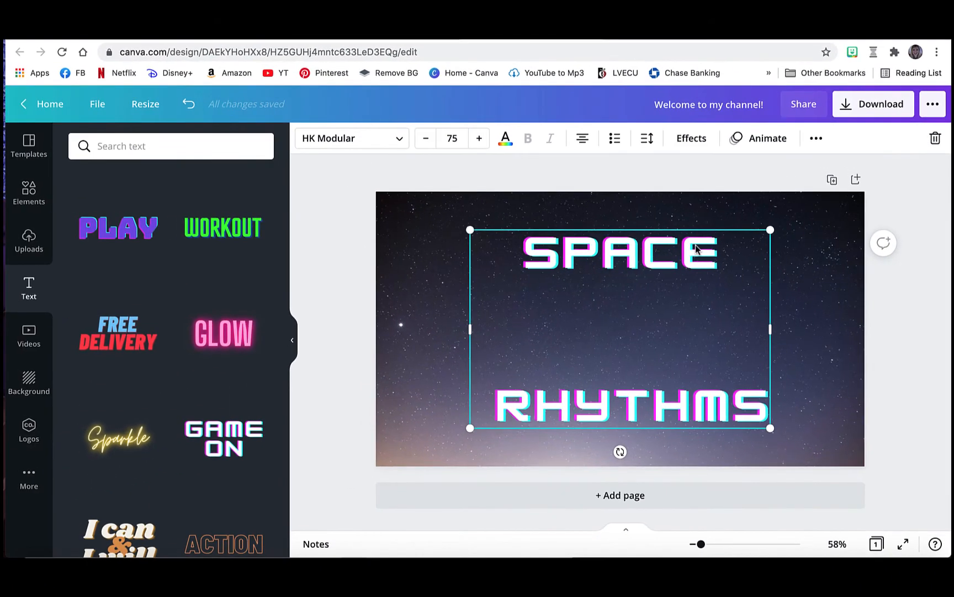
left_click(428, 251)
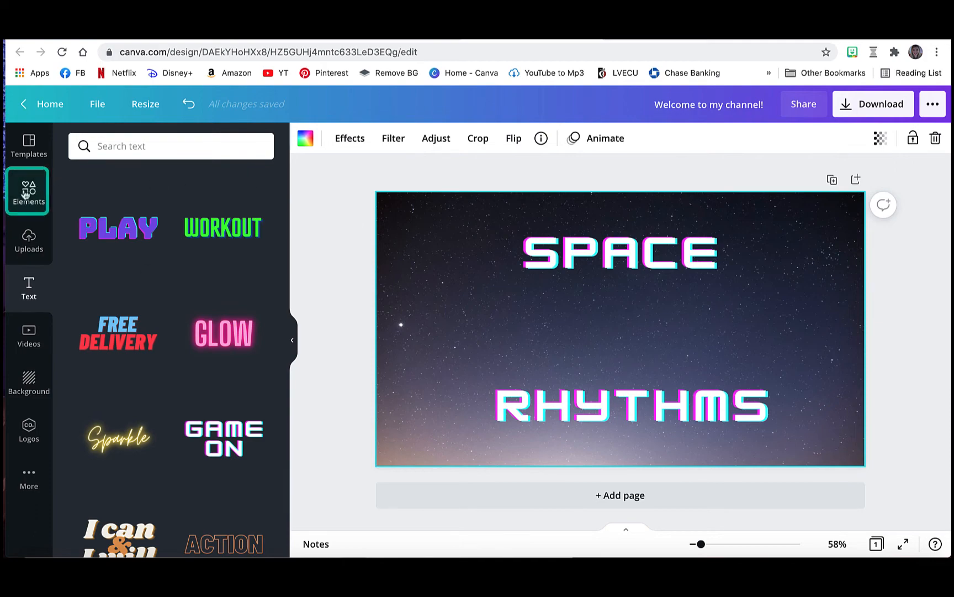
Search the elements for "Clap", add the free yellow clapping hands with orange lines, and shrink them to fit between "SPACE" and "RHYTHMS".
left_click(25, 194)
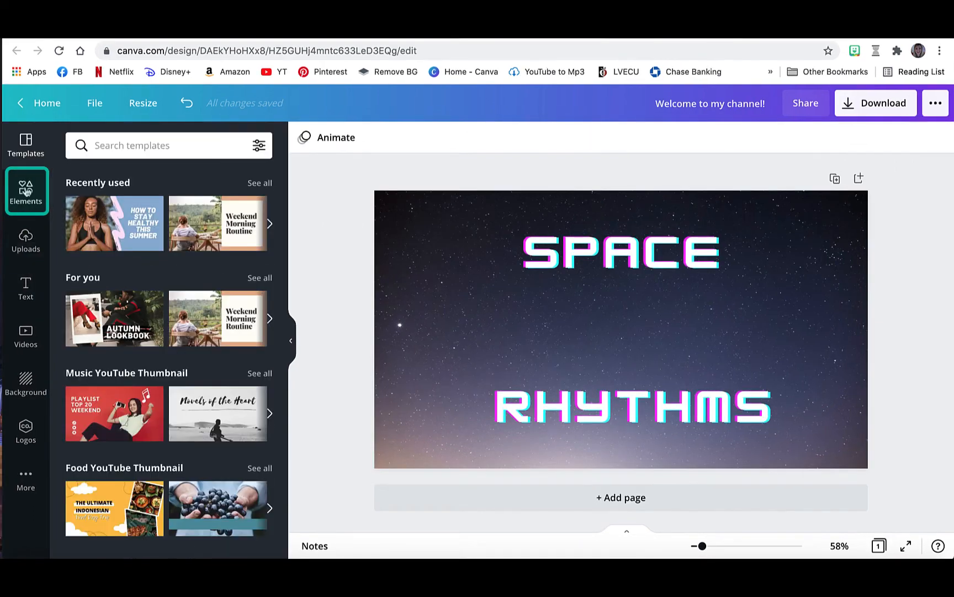
left_click(26, 191)
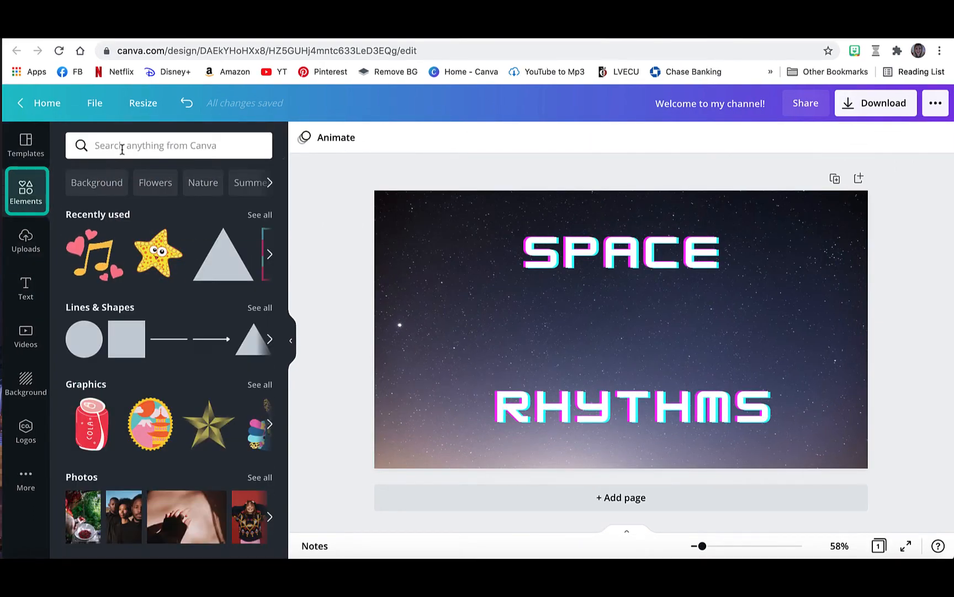
left_click(122, 147)
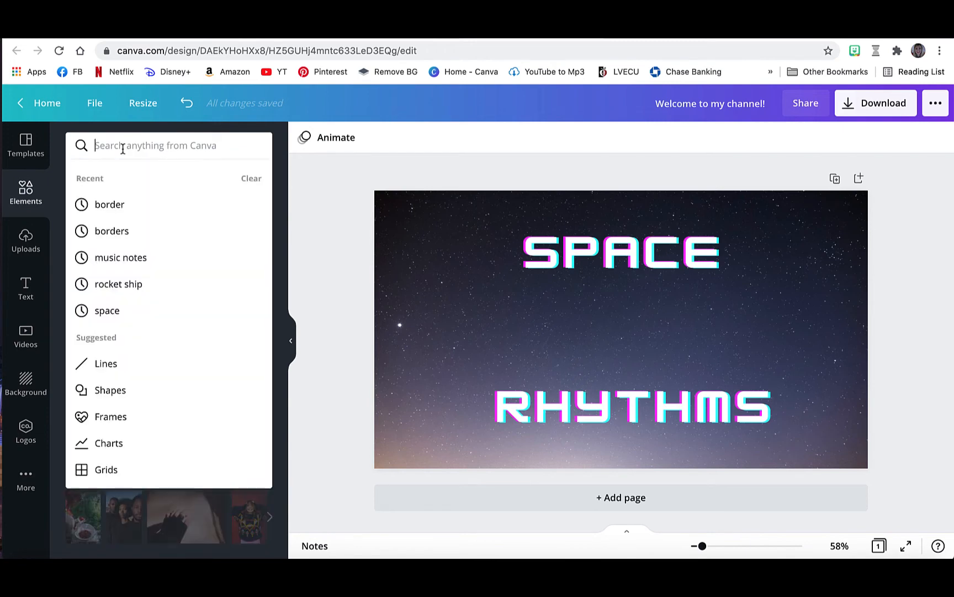
type("Clap")
key("Return")
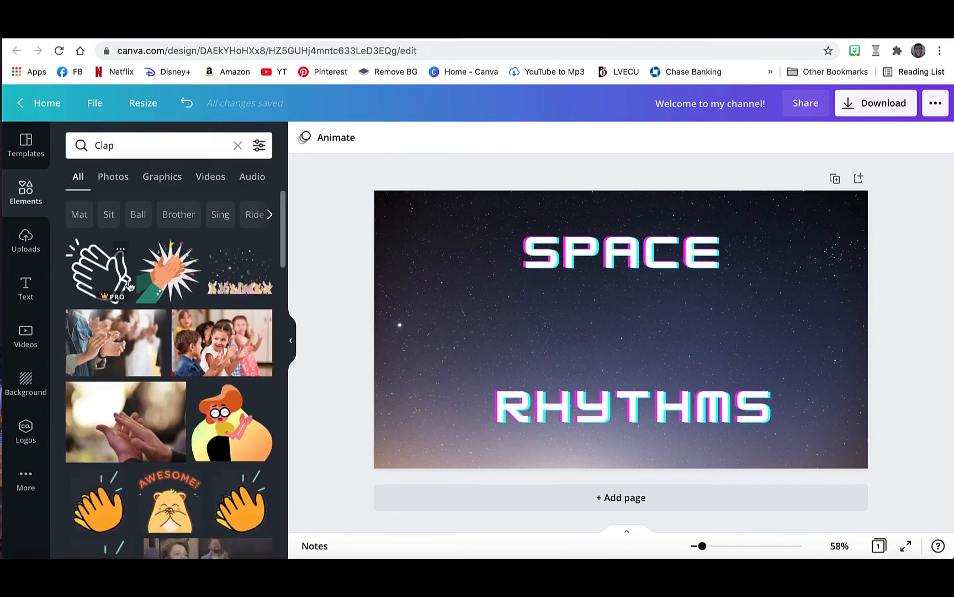
scroll(130, 285, "down", 1)
scroll(130, 285, "down", 5)
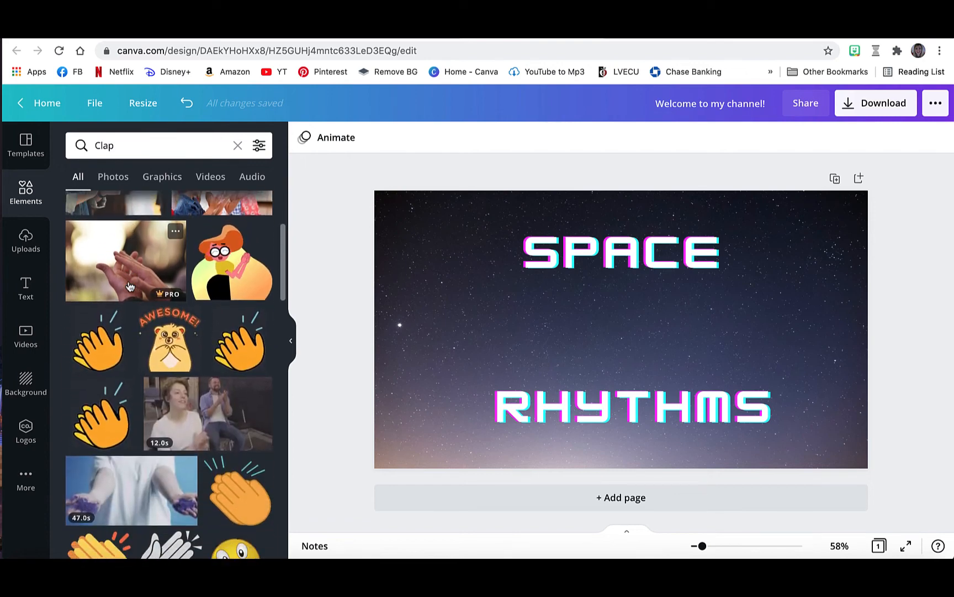
scroll(130, 286, "down", 3)
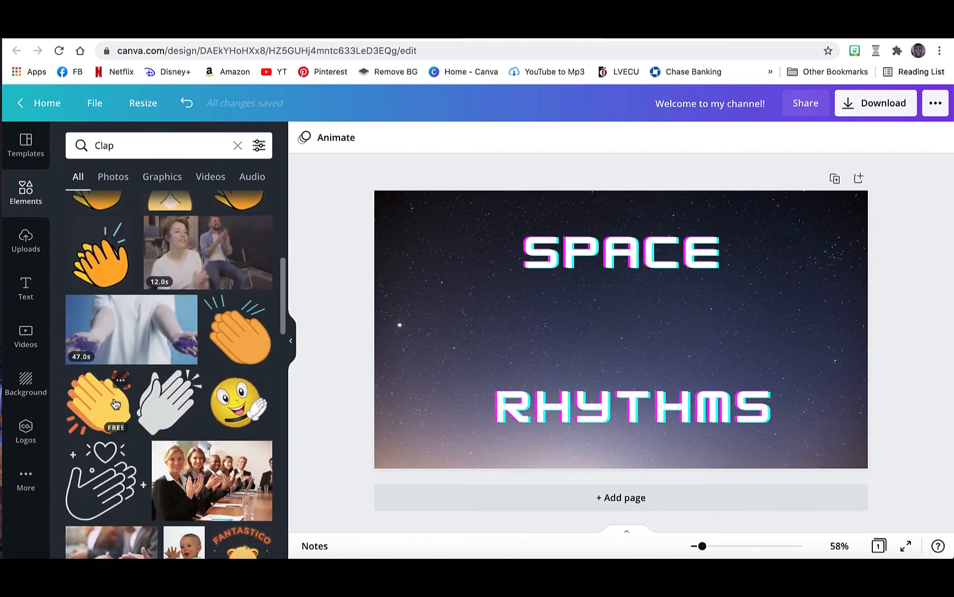
left_click(115, 404)
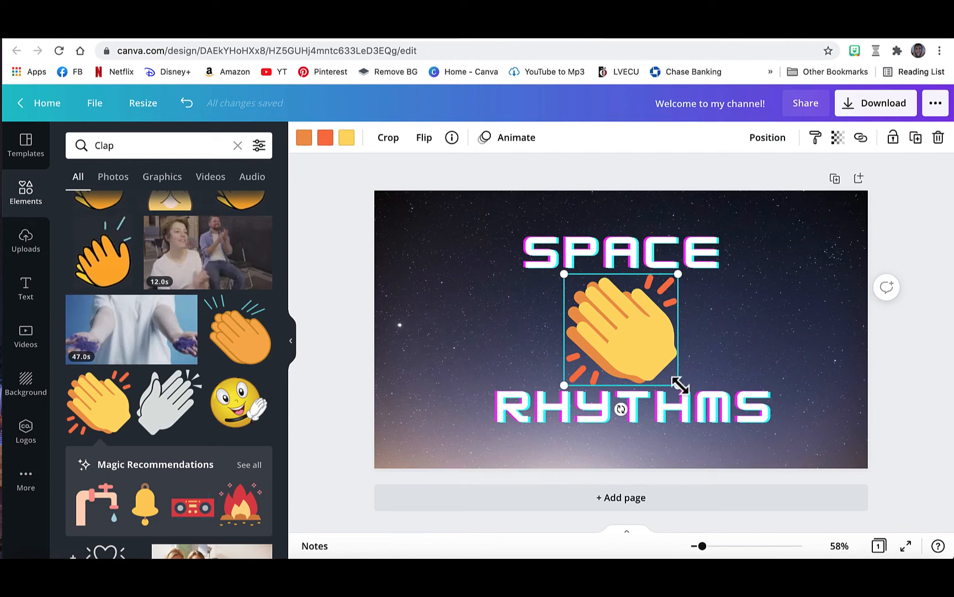
left_click_drag(679, 385, 637, 346)
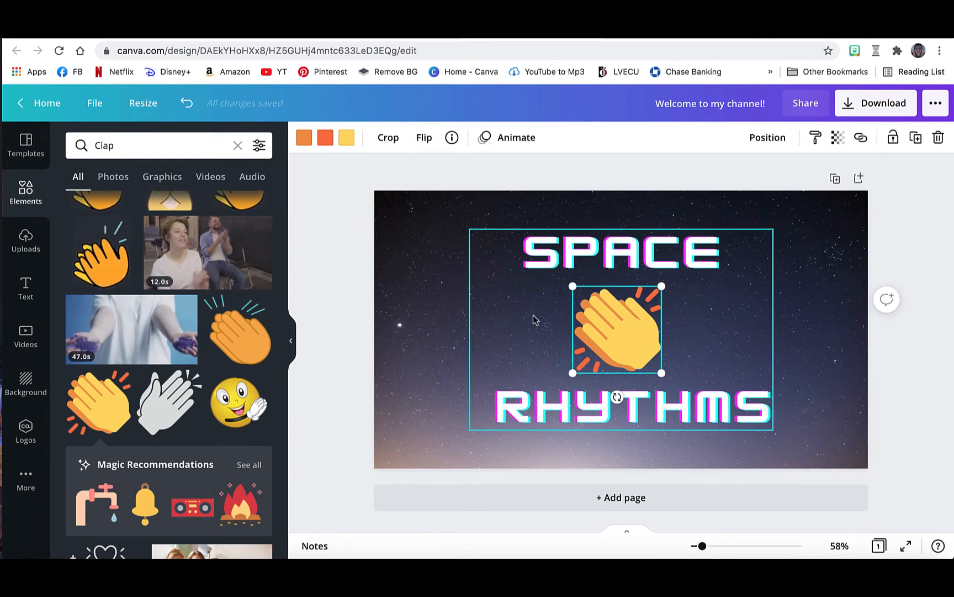
Search the elements for "space" and add the free green alien head with purple eyes to the page.
left_click(180, 143)
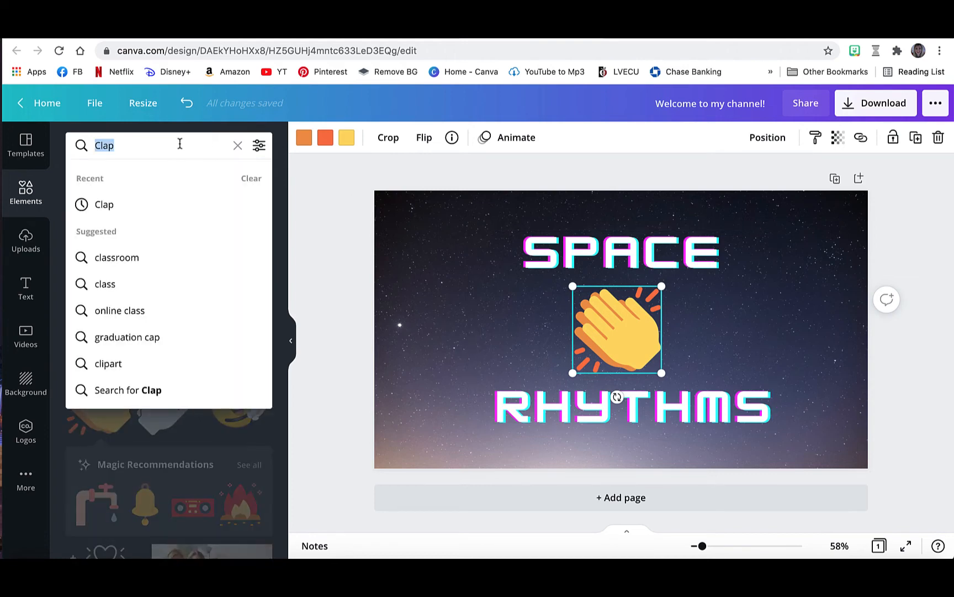
key("BackSpace")
key("BackSpace")
key("BackSpace")
key("BackSpace")
type("space")
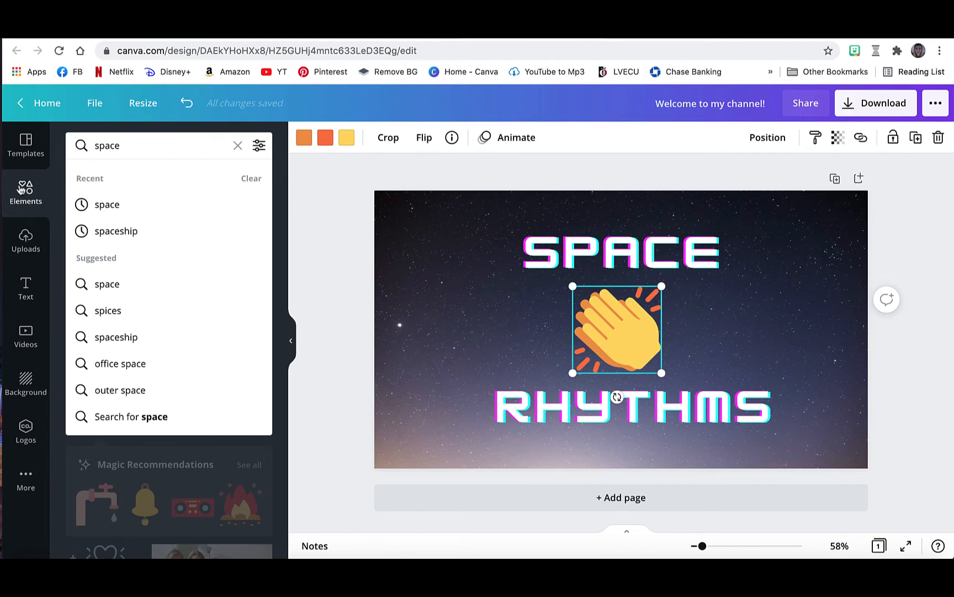
key("Return")
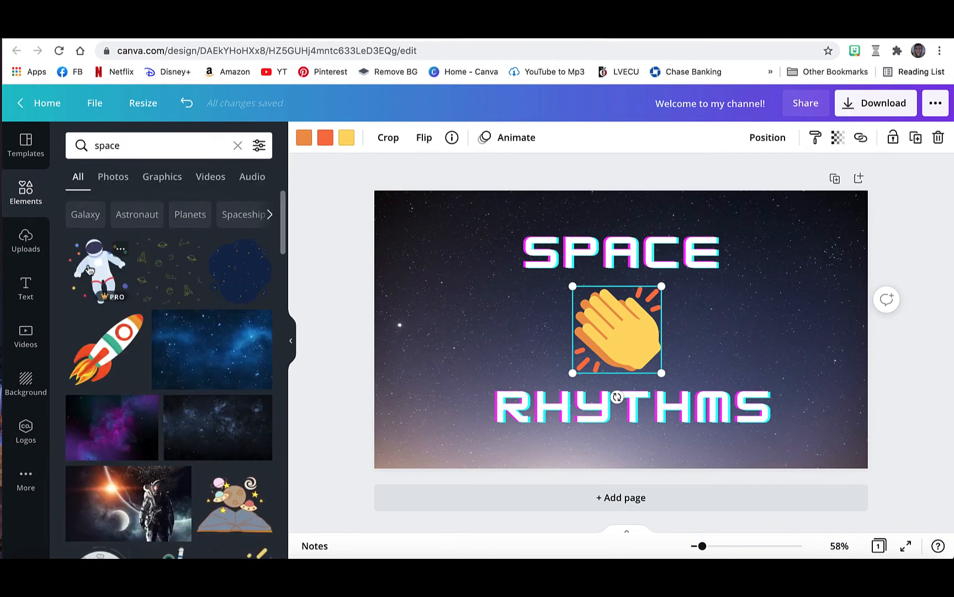
scroll(175, 350, "down", 10)
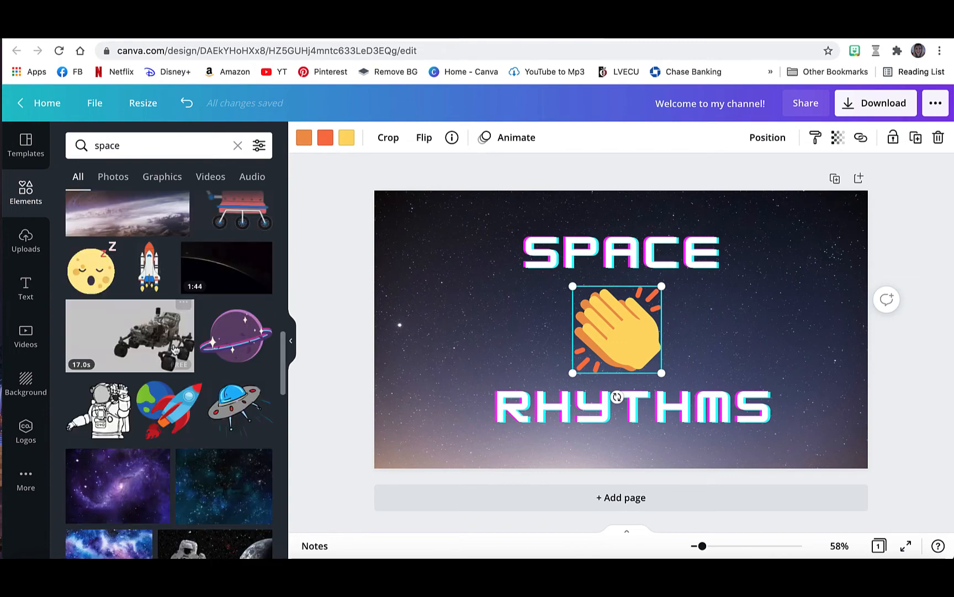
scroll(213, 326, "down", 5)
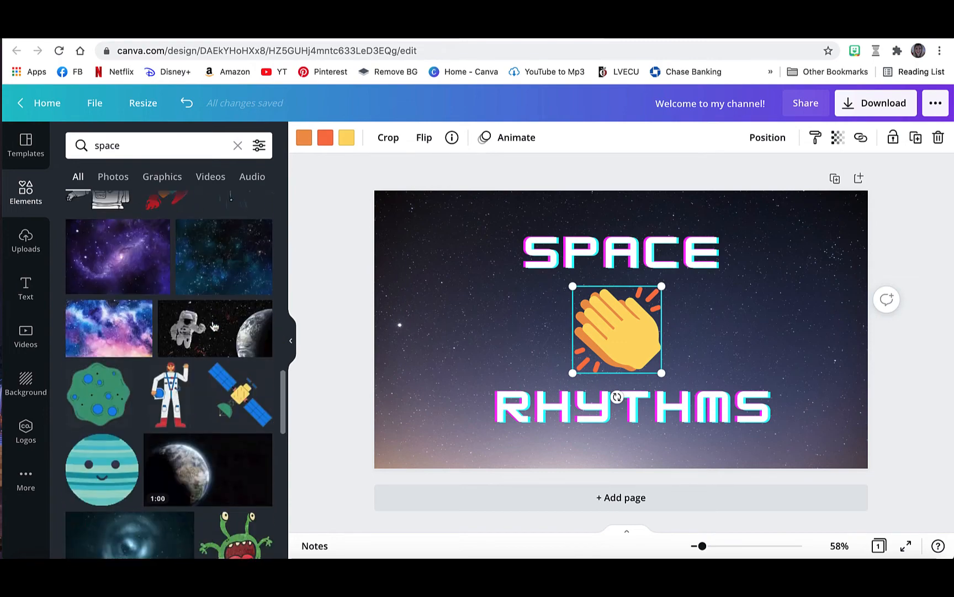
scroll(214, 326, "down", 3)
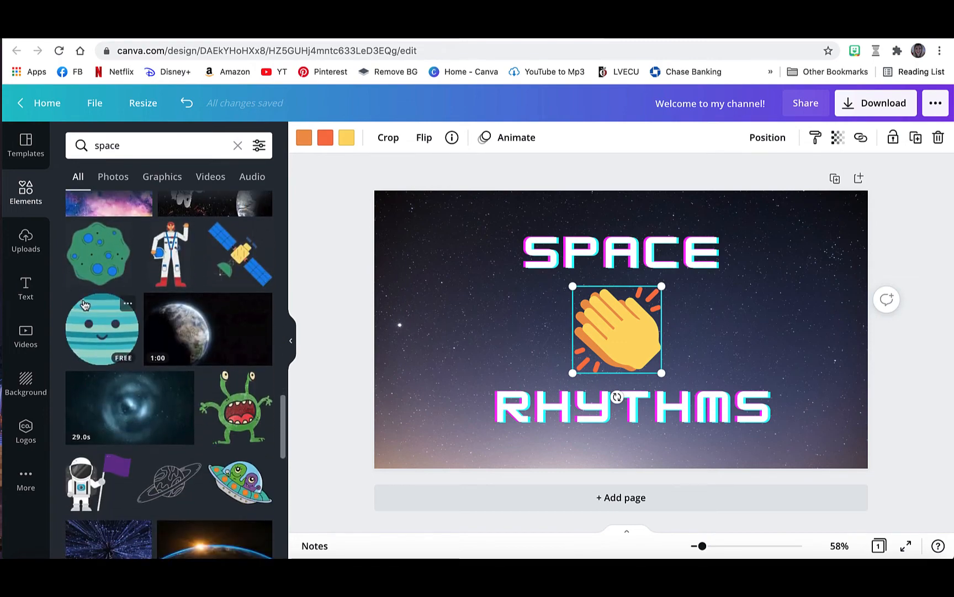
scroll(84, 305, "down", 7)
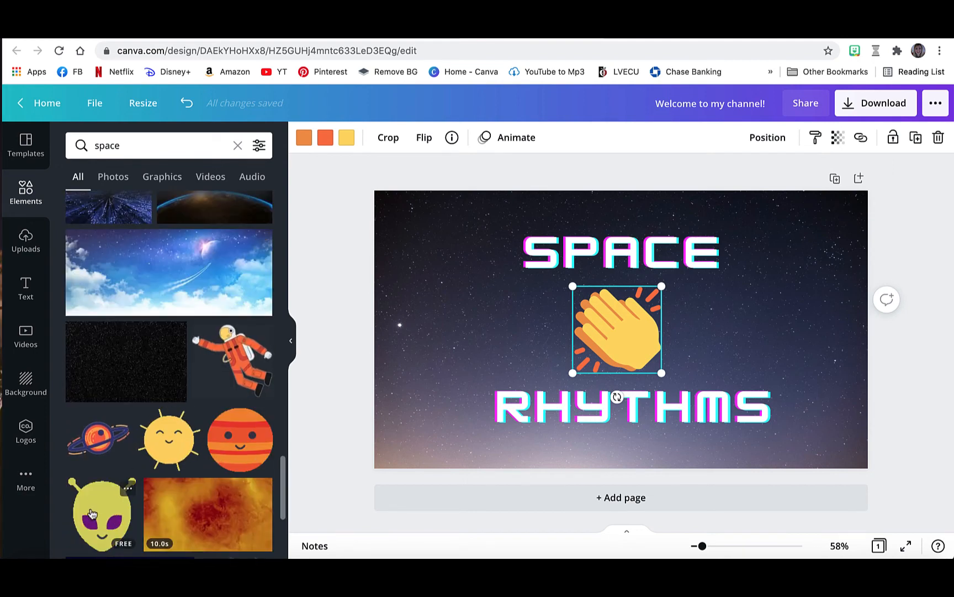
left_click(93, 514)
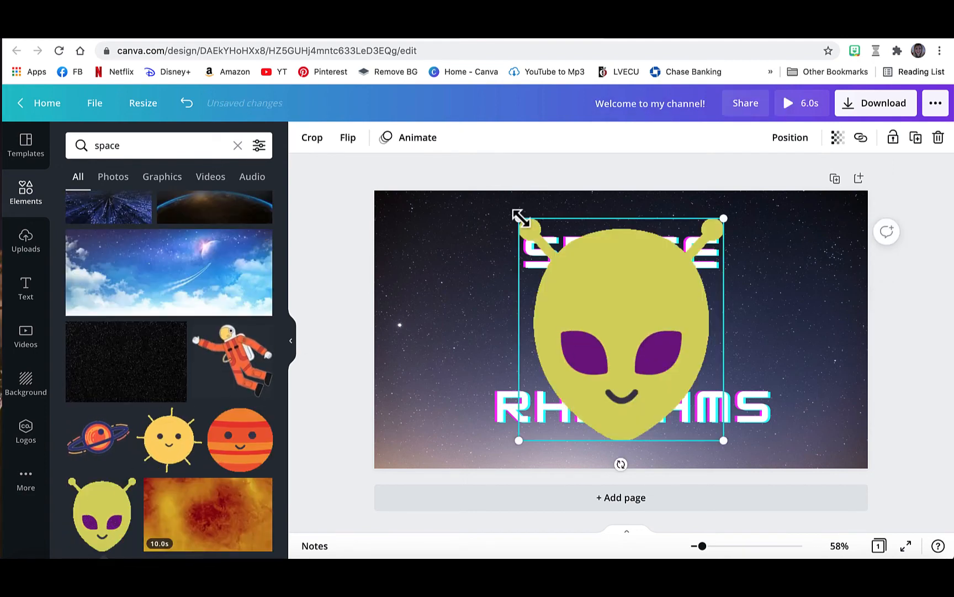
Shrink the alien head and place it to the left of the clapping hands, between "SPACE" and "RHYTHMS".
left_click_drag(519, 217, 668, 355)
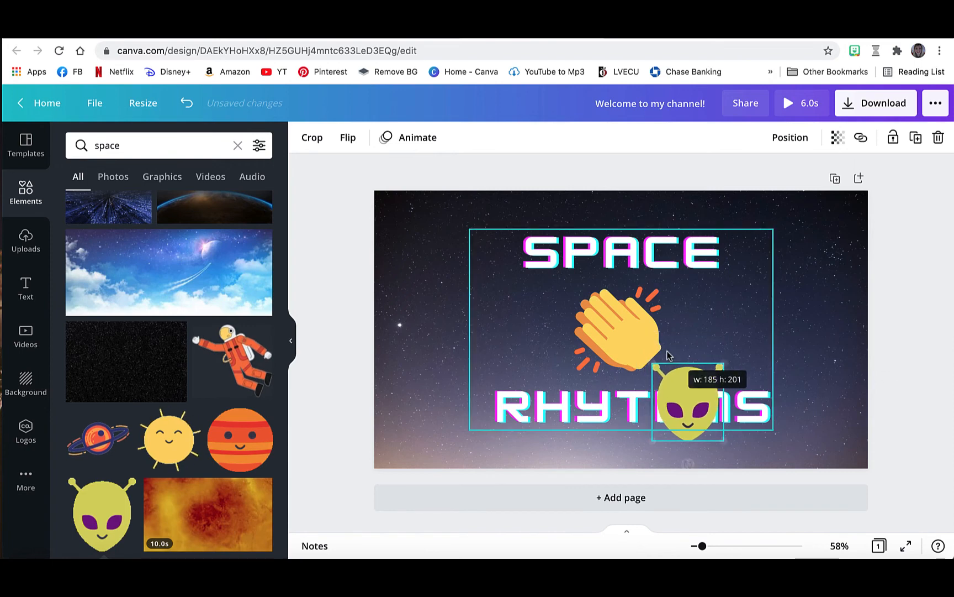
left_click_drag(694, 390, 533, 316)
left_click_drag(564, 370, 528, 336)
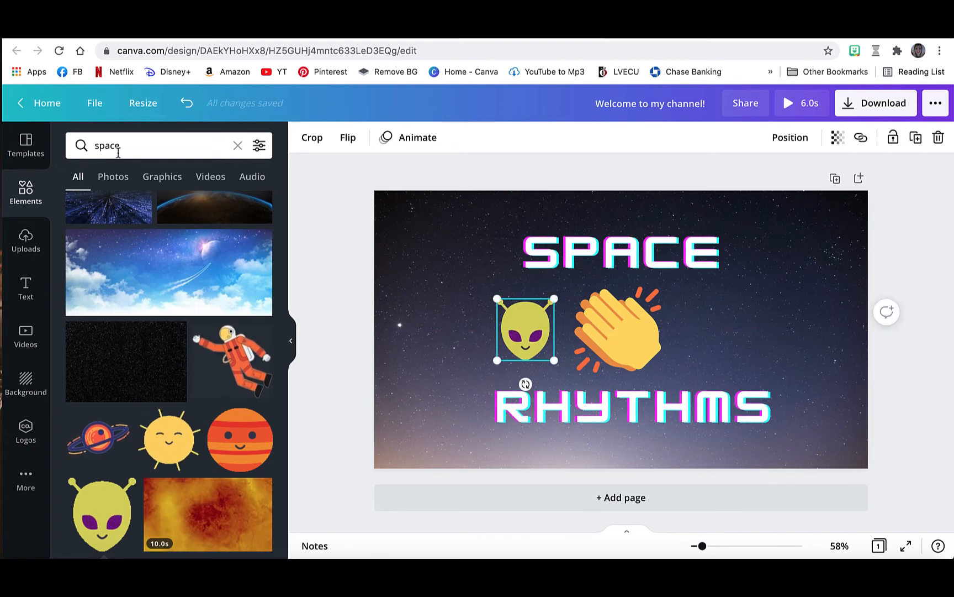
Search the elements for "music notes" and add the free white beamed music note to the page.
left_click(131, 144)
key("BackSpace")
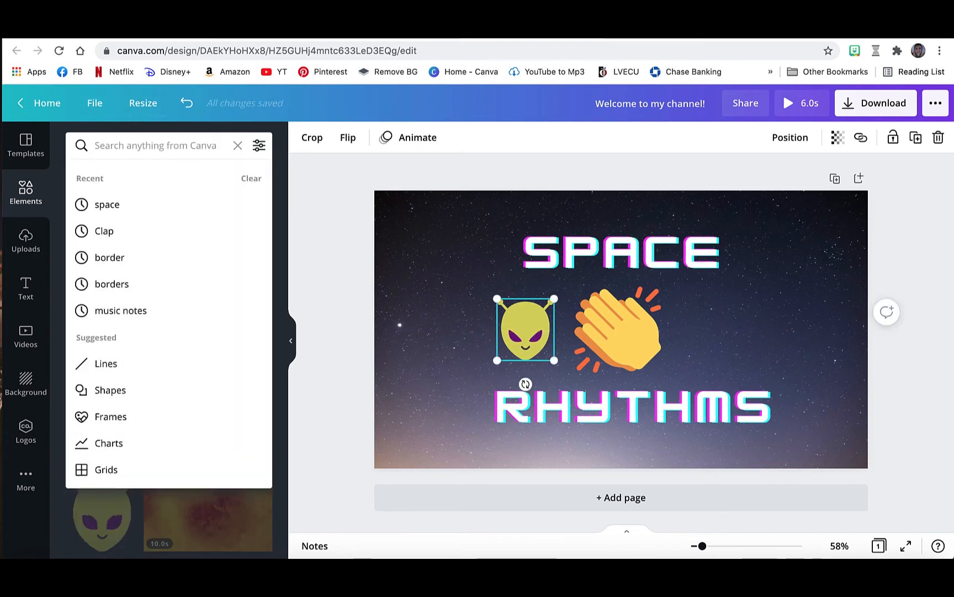
type("music notes")
key("Return")
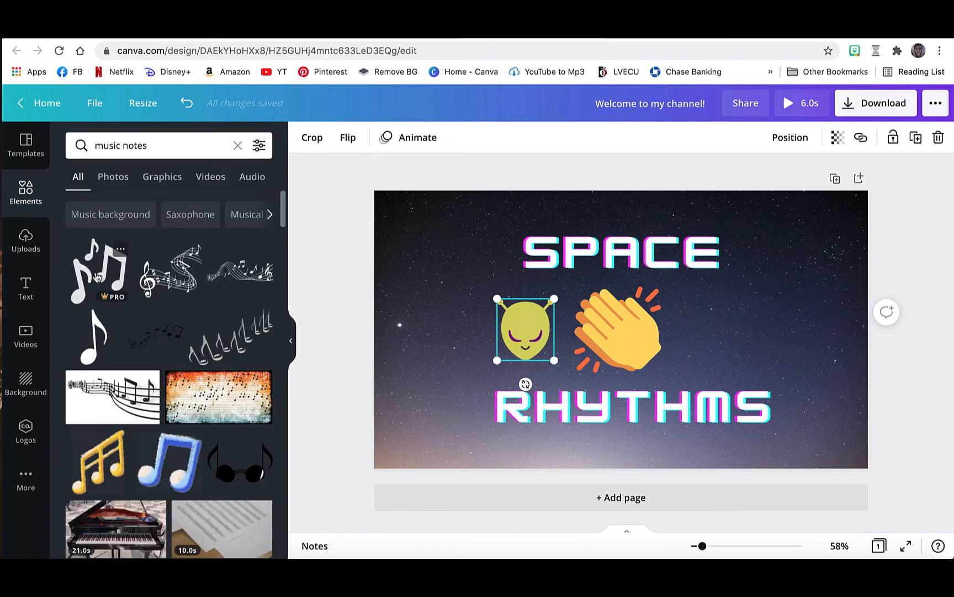
scroll(238, 322, "down", 5)
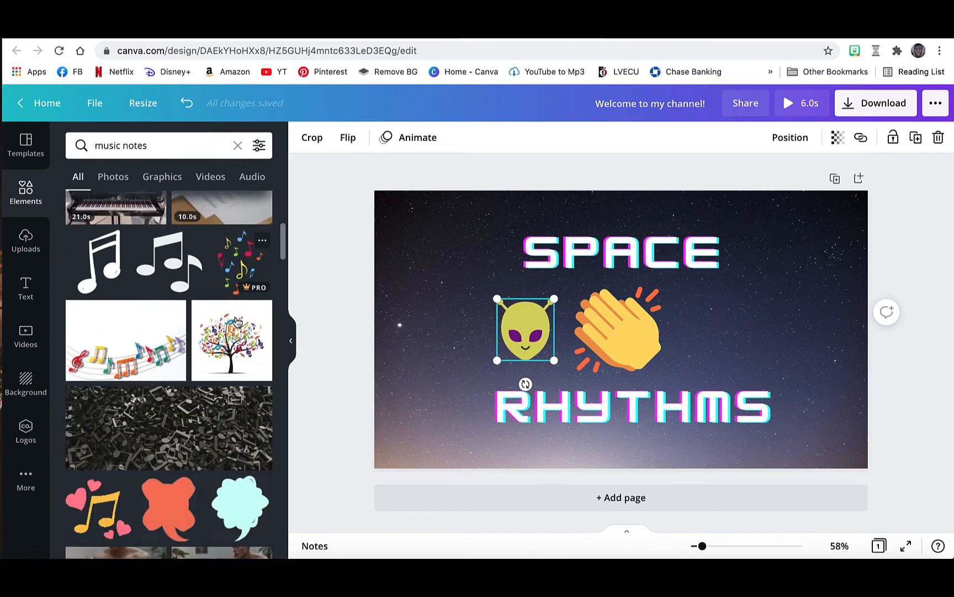
scroll(238, 322, "down", 3)
scroll(138, 339, "up", 3)
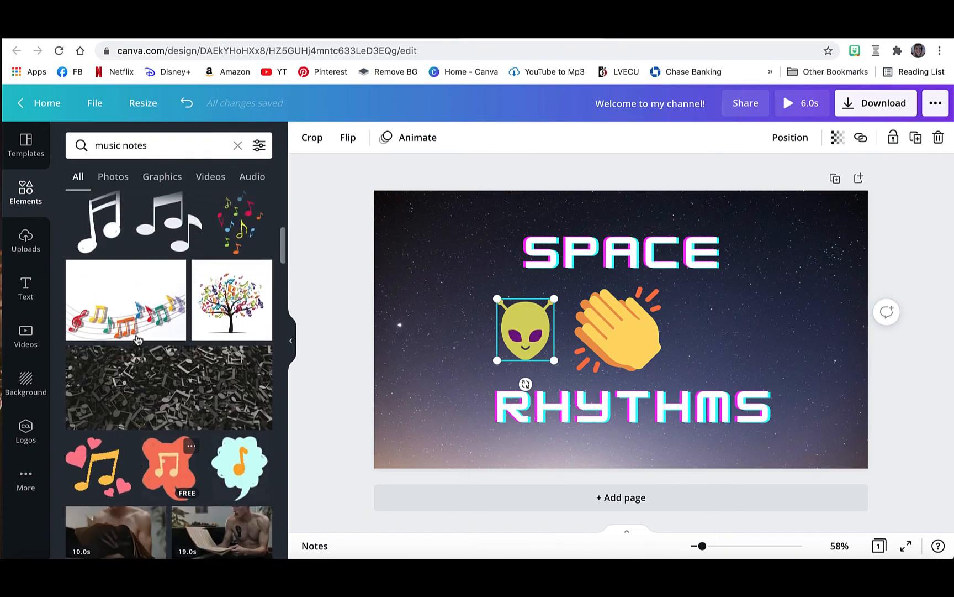
scroll(138, 339, "up", 2)
left_click(115, 314)
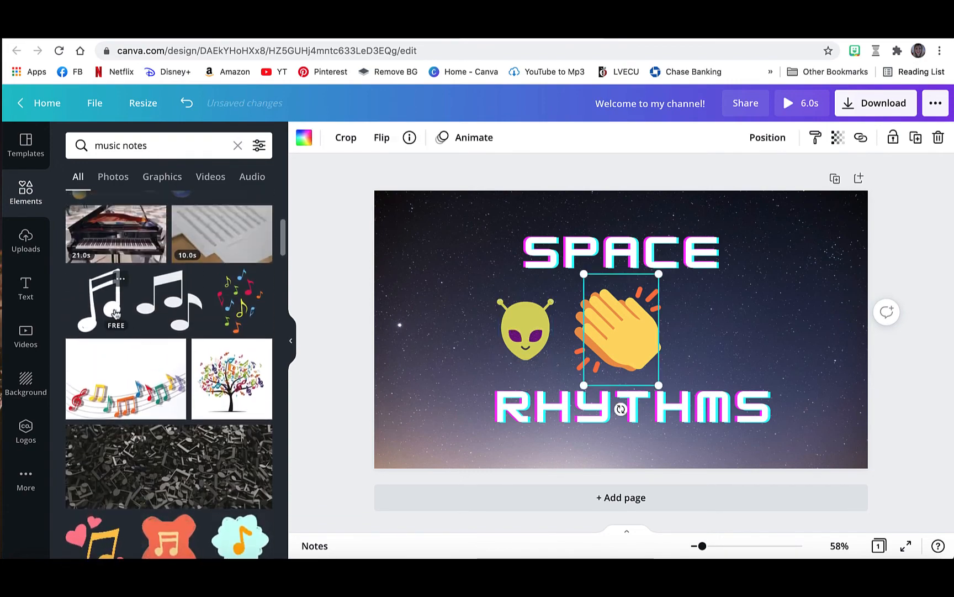
Shrink the white music note and place it to the right of the clapping hands, leaving the text box deselected.
left_click_drag(647, 342, 723, 343)
left_click_drag(662, 384, 720, 347)
left_click(751, 339)
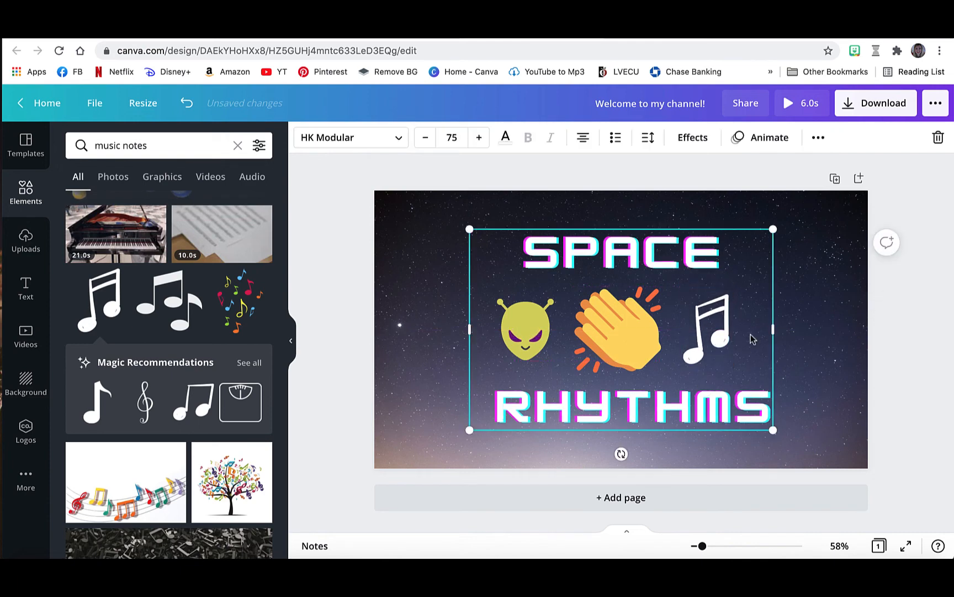
left_click(396, 311)
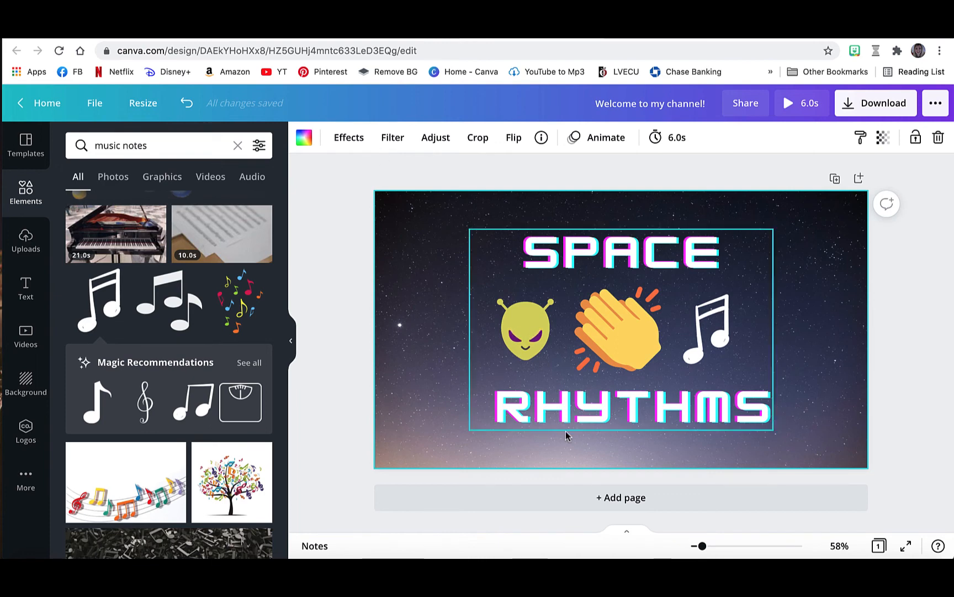
Search the elements for "border" and add the turquoise neon rectangle border to the page.
left_click(158, 148)
key("BackSpace")
key("BackSpace")
key("BackSpace")
key("BackSpace")
key("BackSpace")
key("BackSpace")
key("BackSpace")
key("BackSpace")
key("BackSpace")
key("BackSpace")
key("BackSpace")
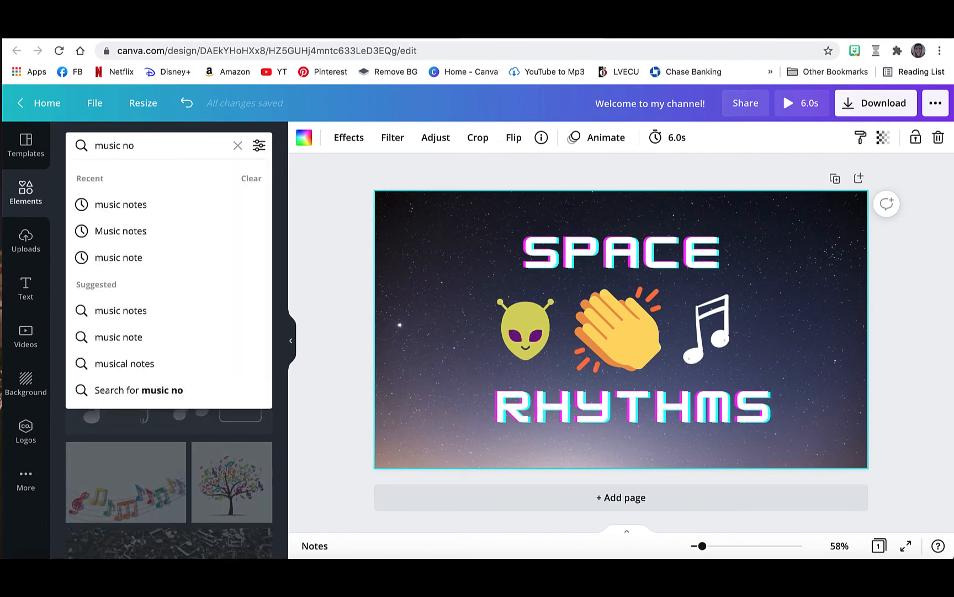
type("border")
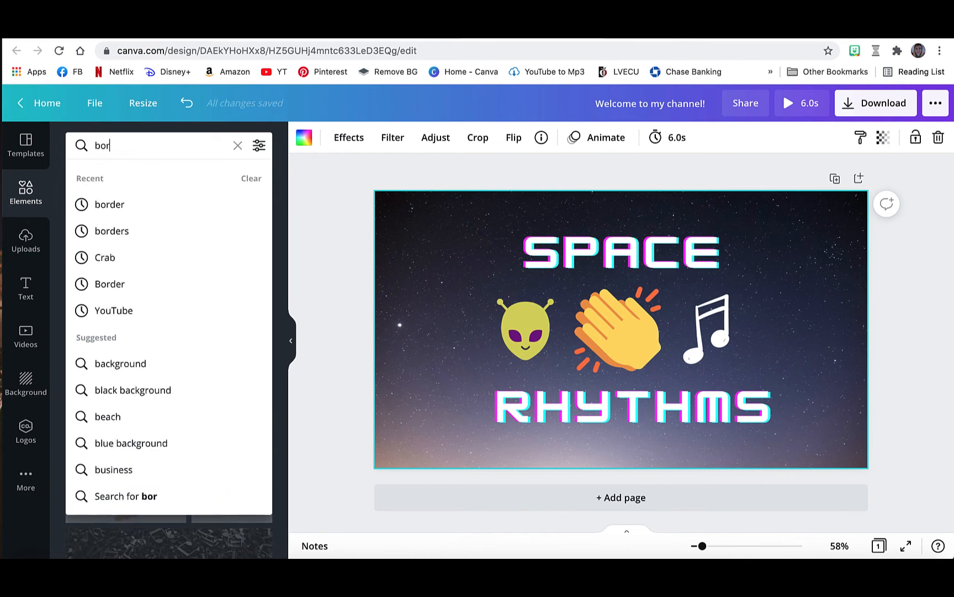
key("Return")
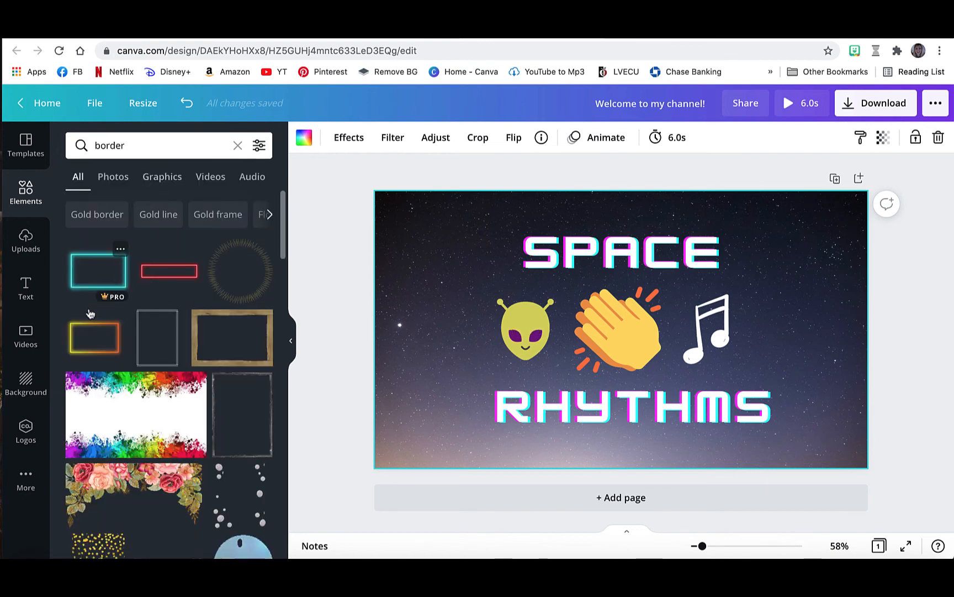
scroll(214, 335, "down", 1)
scroll(214, 335, "down", 4)
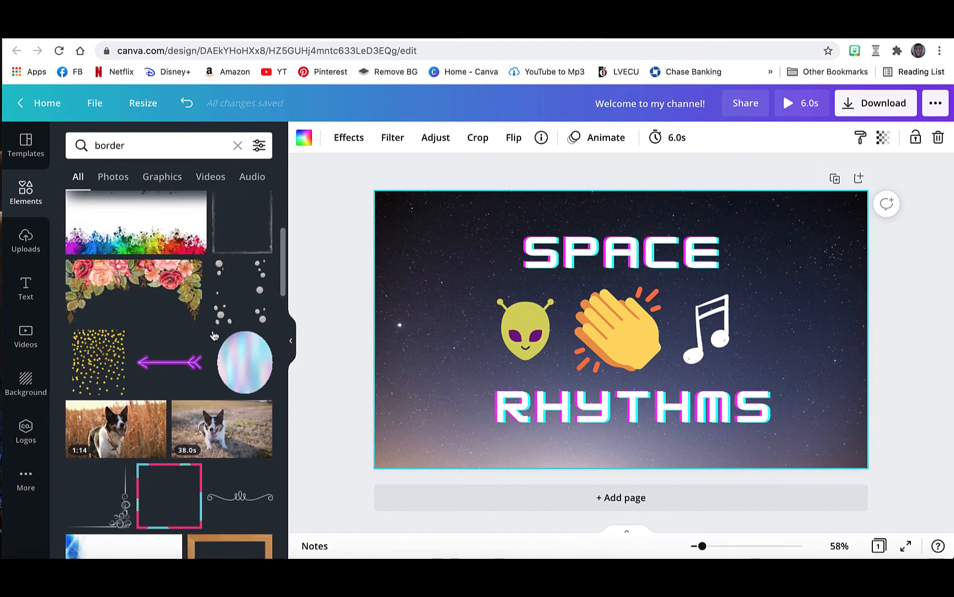
scroll(215, 335, "up", 5)
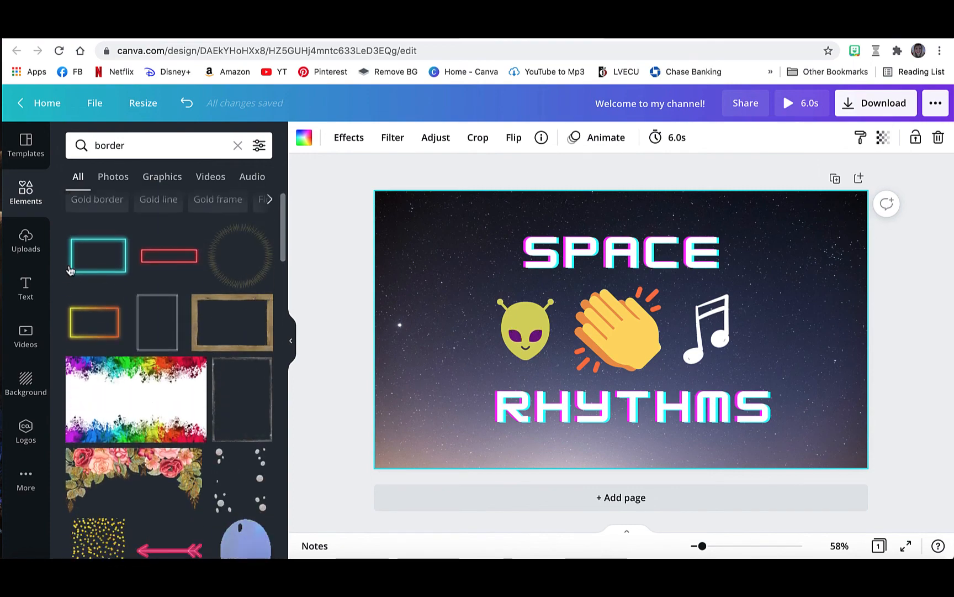
left_click(99, 256)
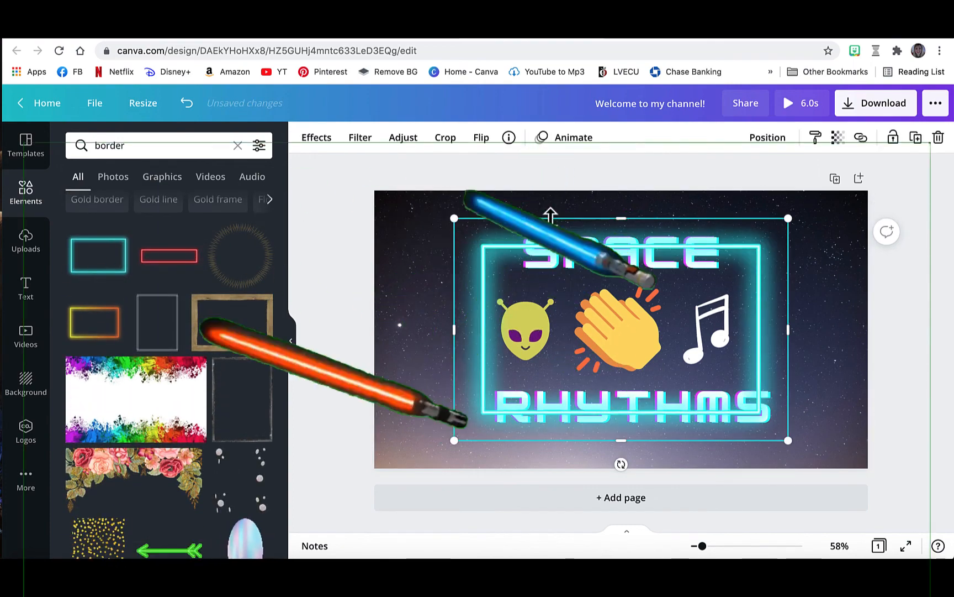
Stretch the neon border on all four sides until its frame reaches the page edges around the text and graphics.
left_click_drag(621, 217, 618, 191)
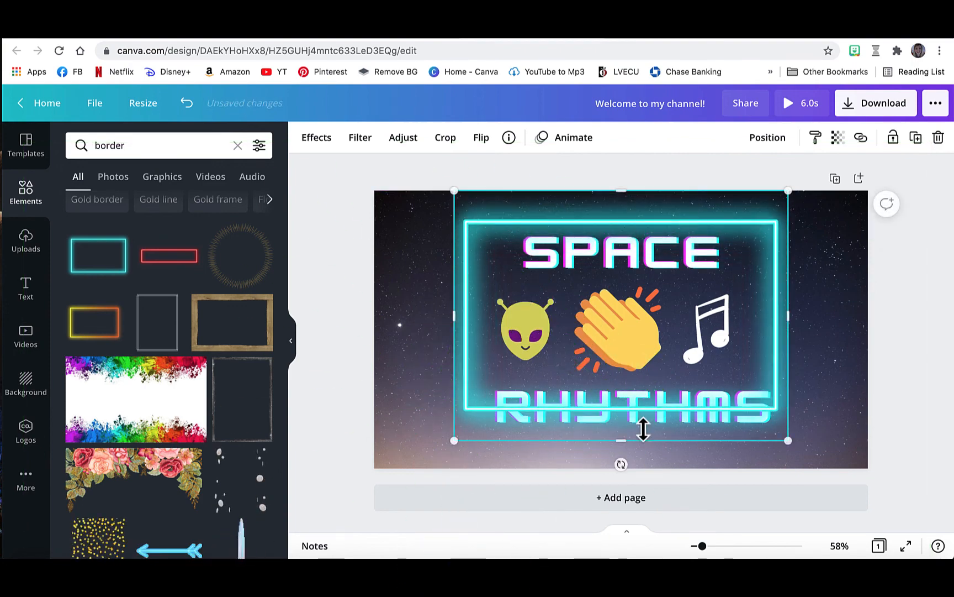
left_click_drag(621, 440, 622, 469)
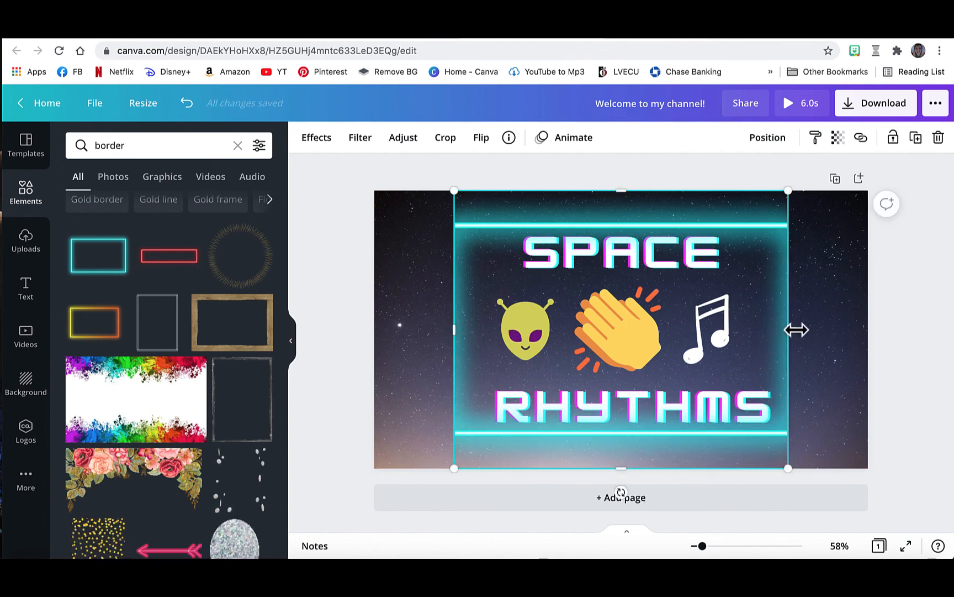
left_click_drag(791, 329, 863, 322)
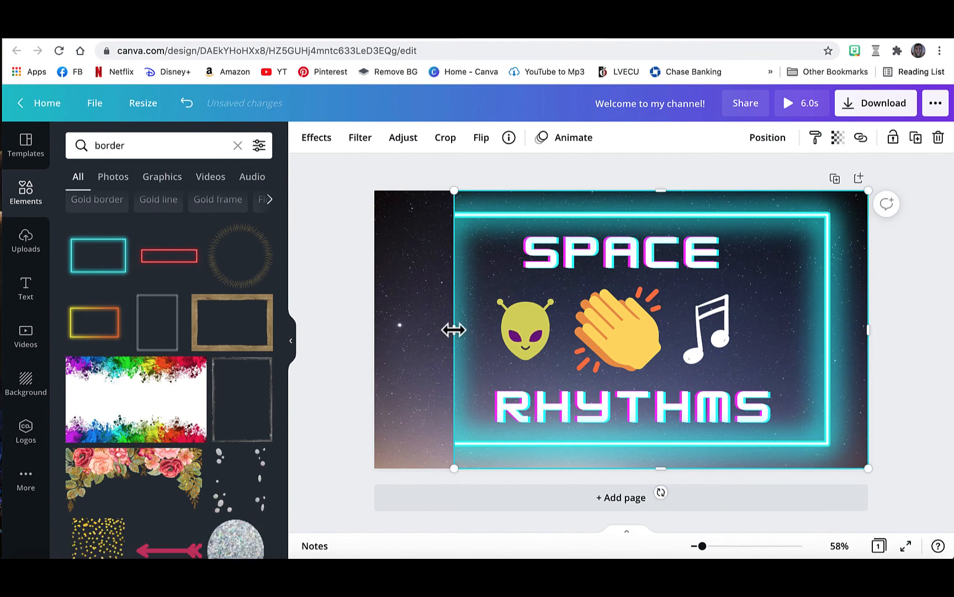
left_click_drag(453, 329, 379, 329)
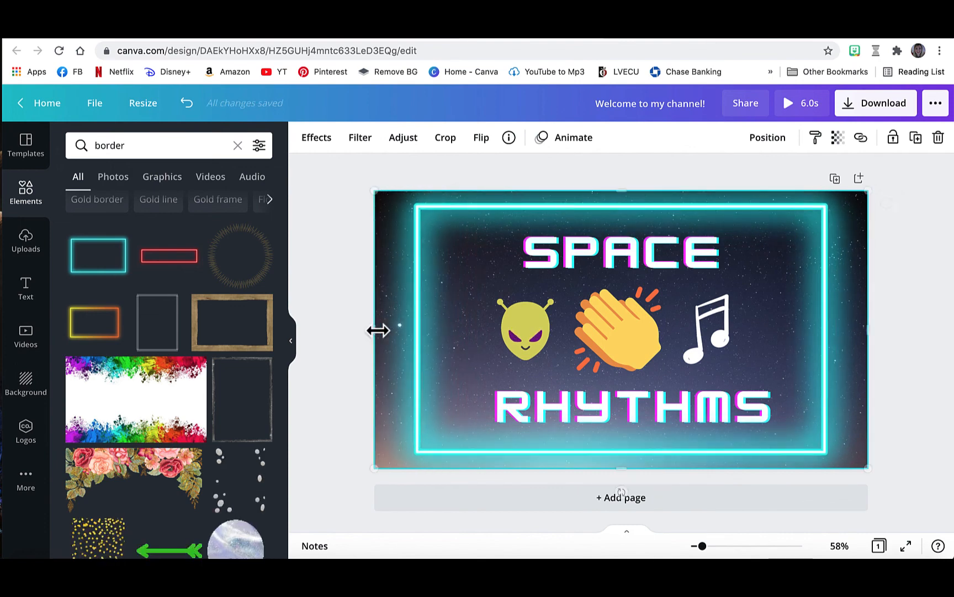
Delete the space background image and undo the deletion.
key("Delete")
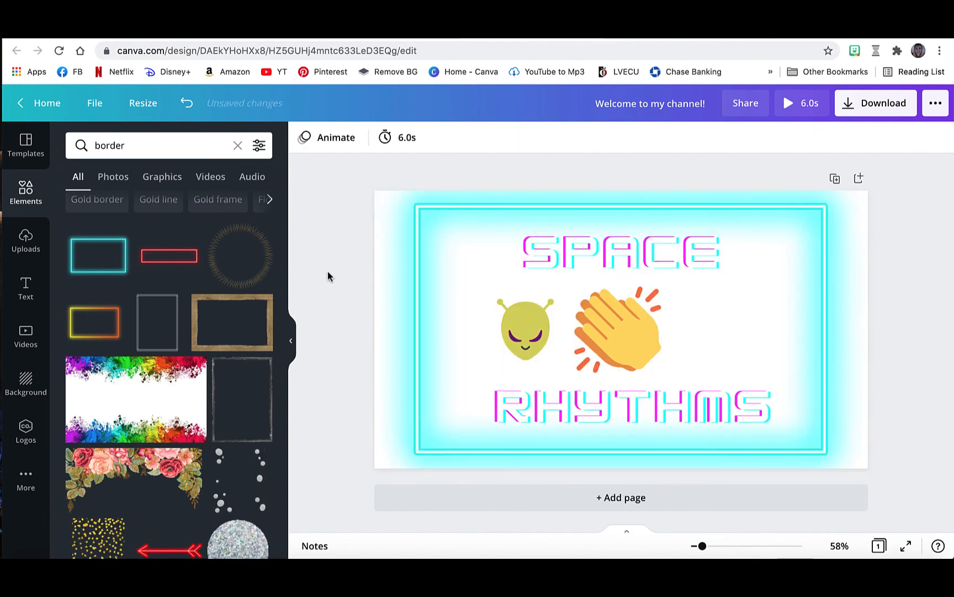
key("super+z")
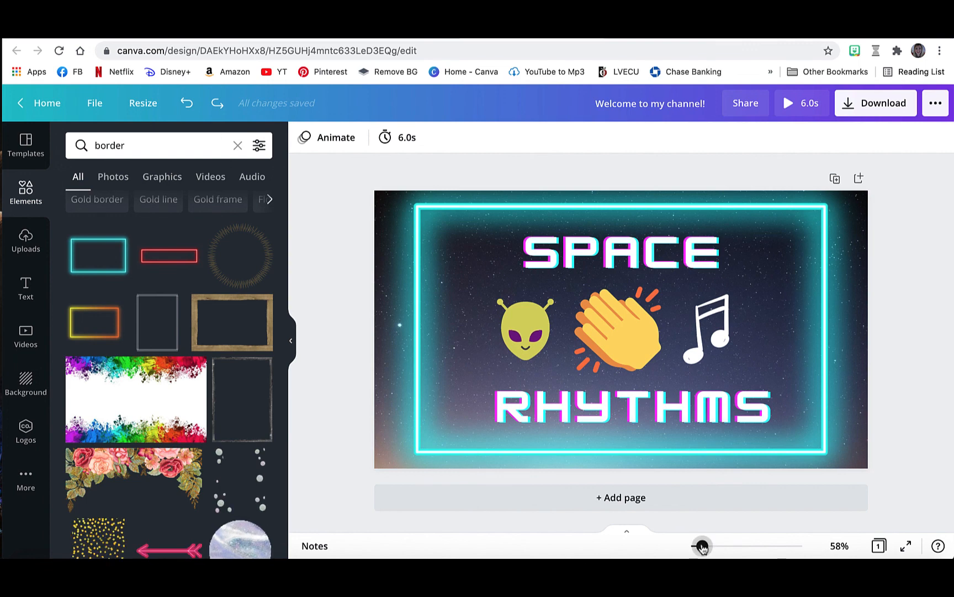
Open the download settings for the design and show the available file types.
mouse_move(702, 546)
left_mouse_down()
mouse_move(691, 546)
mouse_move(702, 547)
left_mouse_up()
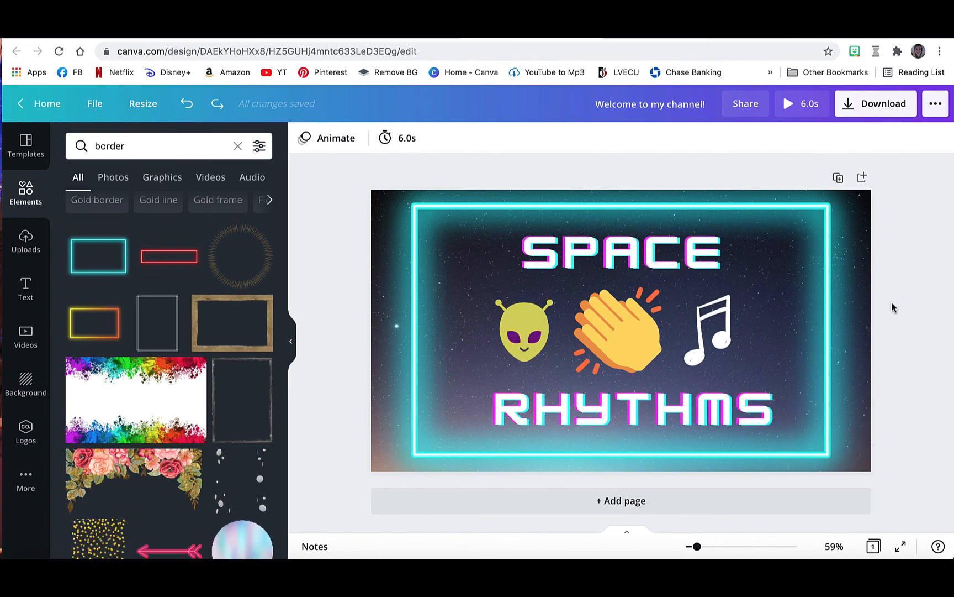
left_click(880, 106)
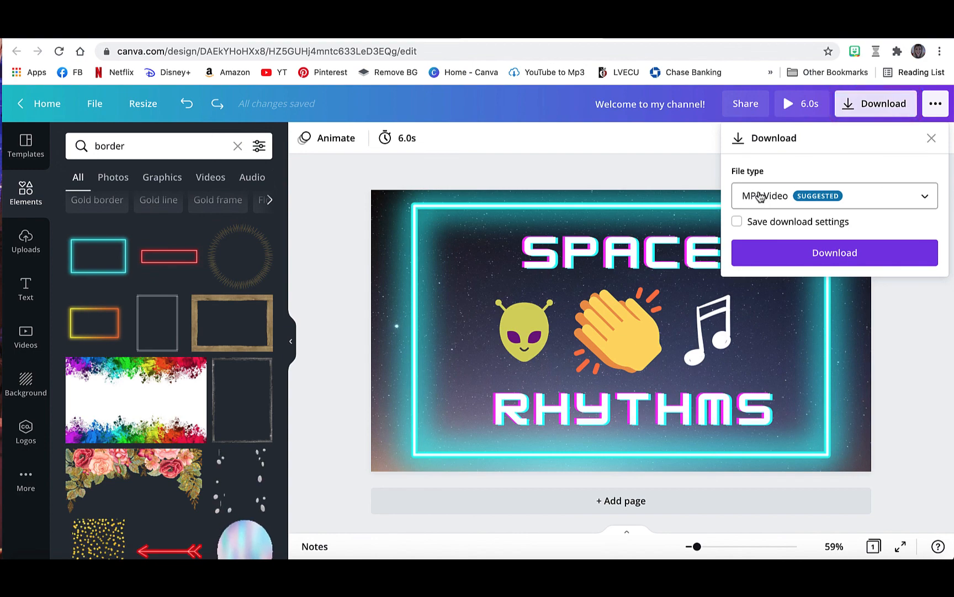
left_click(776, 199)
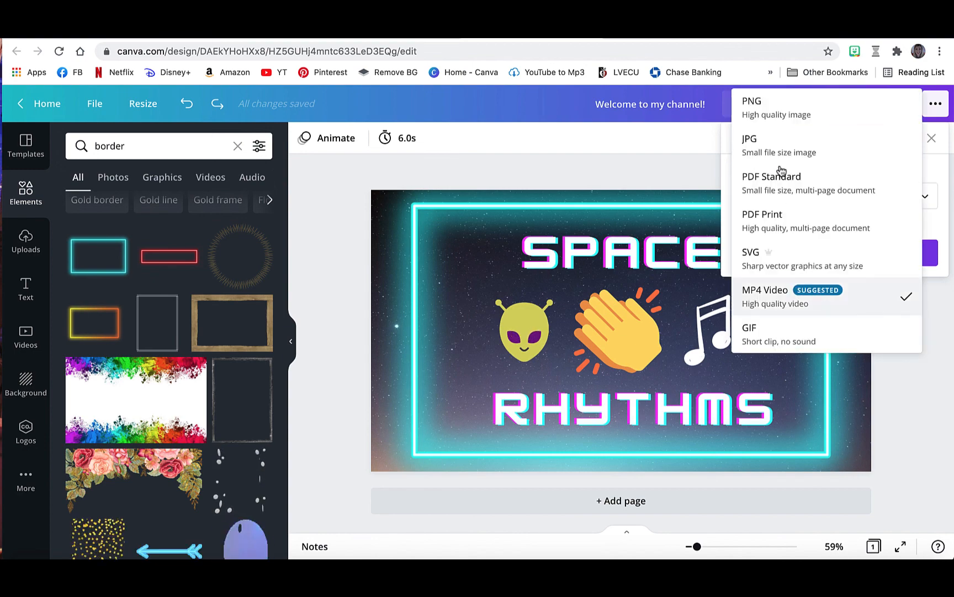